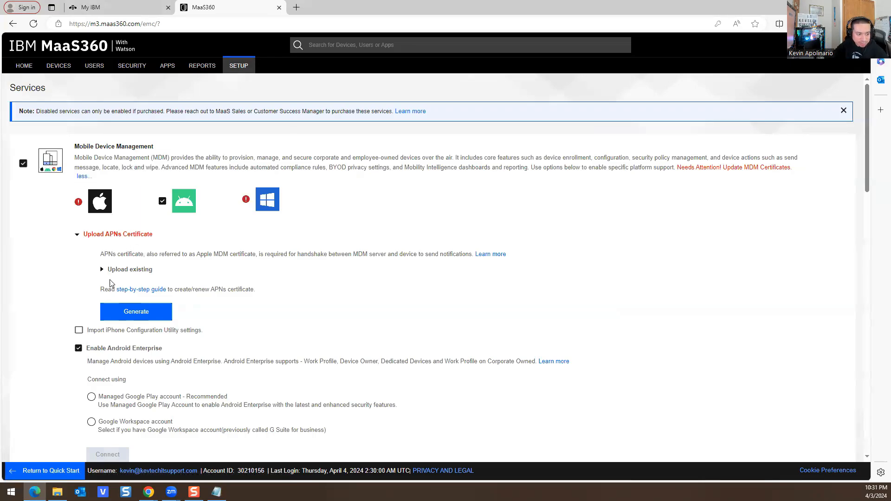
Step: Connect Android Enterprise via a Managed Google Play account and open the APNs certificate guide
{"action": "scroll", "coordinate": [124, 250], "scroll_direction": "down", "scroll_amount": 2}
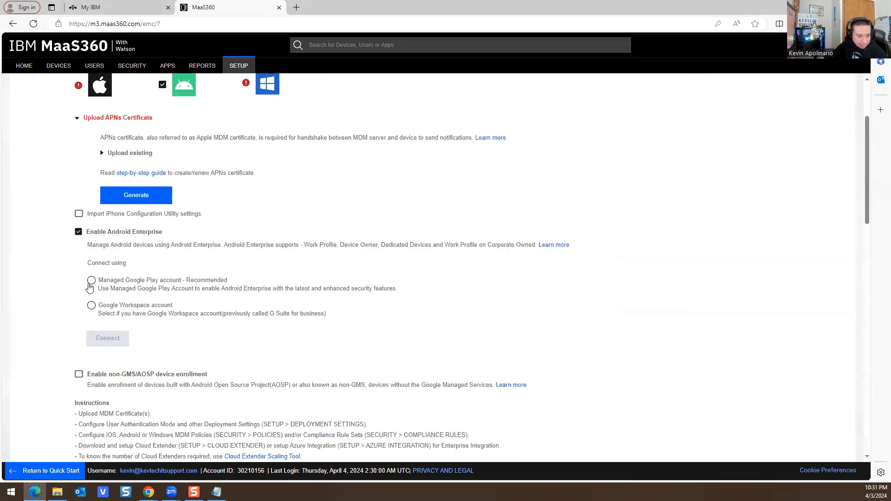
{"action": "left_click", "coordinate": [92, 281]}
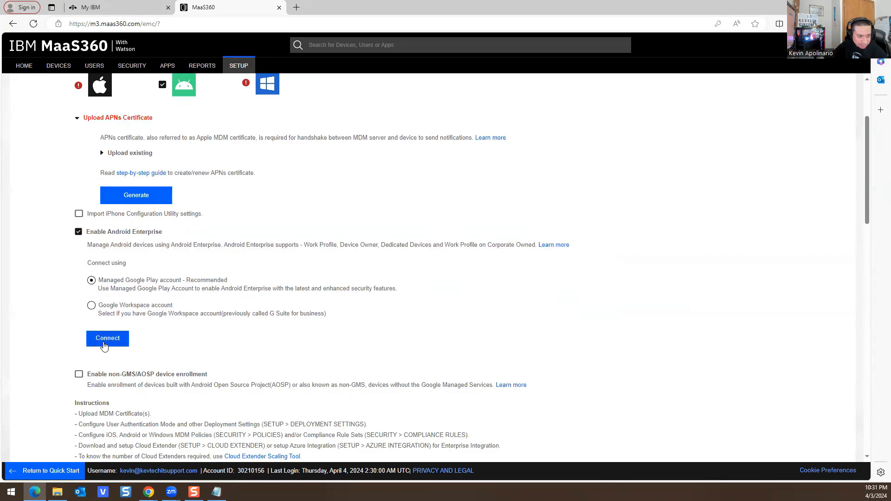
{"action": "left_click", "coordinate": [142, 176]}
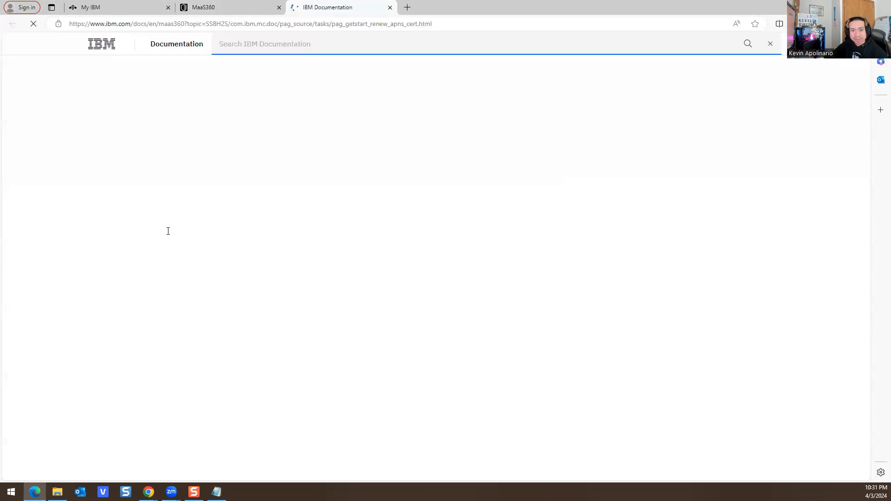
Step: Read through the Renewing the APNs certificate page and close its tab
{"action": "scroll", "coordinate": [334, 214], "scroll_direction": "down", "scroll_amount": 4}
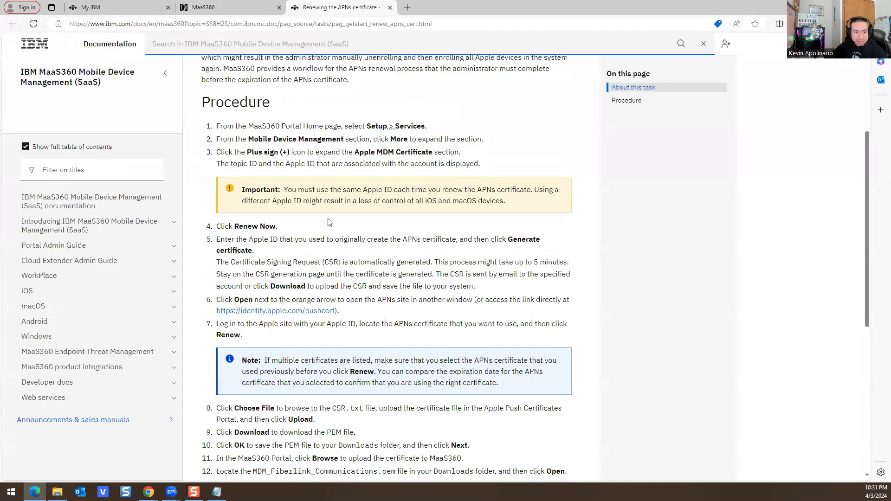
{"action": "scroll", "coordinate": [328, 222], "scroll_direction": "down", "scroll_amount": 6}
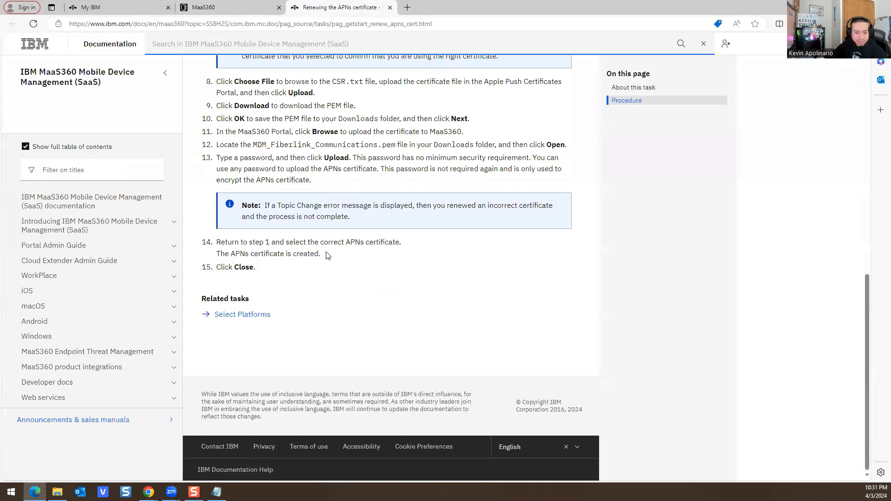
{"action": "scroll", "coordinate": [328, 255], "scroll_direction": "up", "scroll_amount": 10}
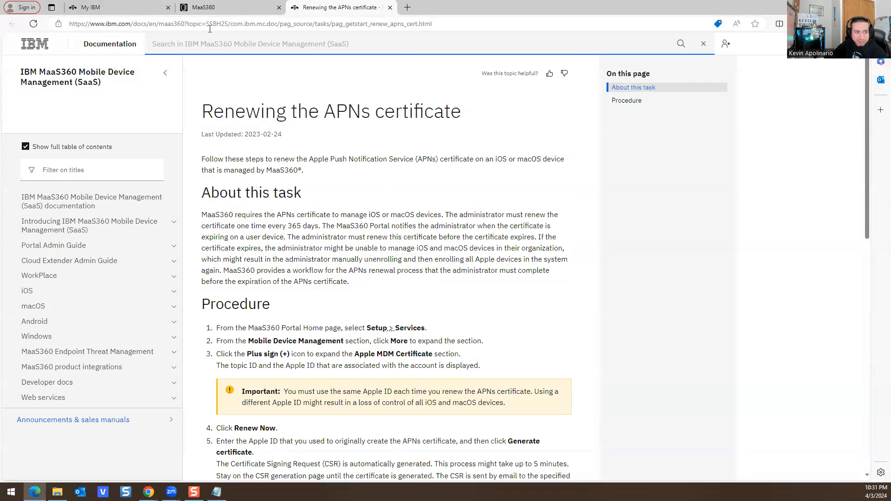
{"action": "key", "text": "ctrl+w"}
{"action": "scroll", "coordinate": [167, 167], "scroll_direction": "up", "scroll_amount": 3}
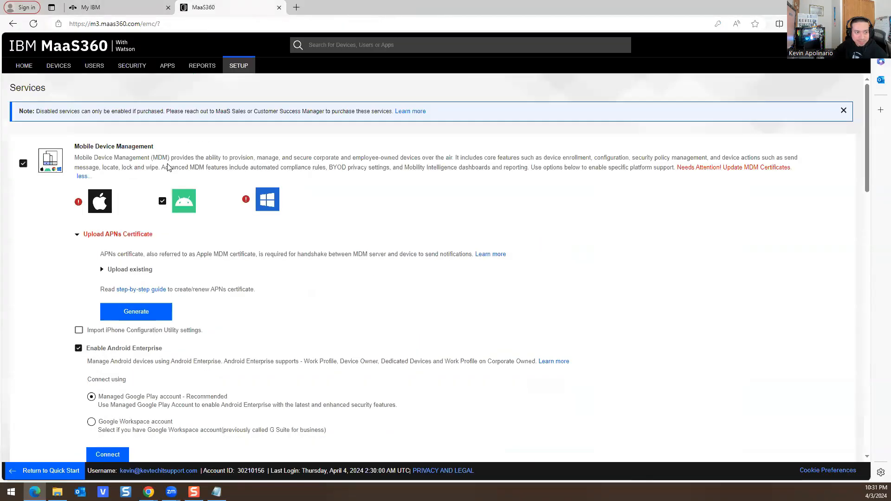
Step: Show the Devices Groups list in a restored, widened browser window
{"action": "left_click", "coordinate": [58, 66]}
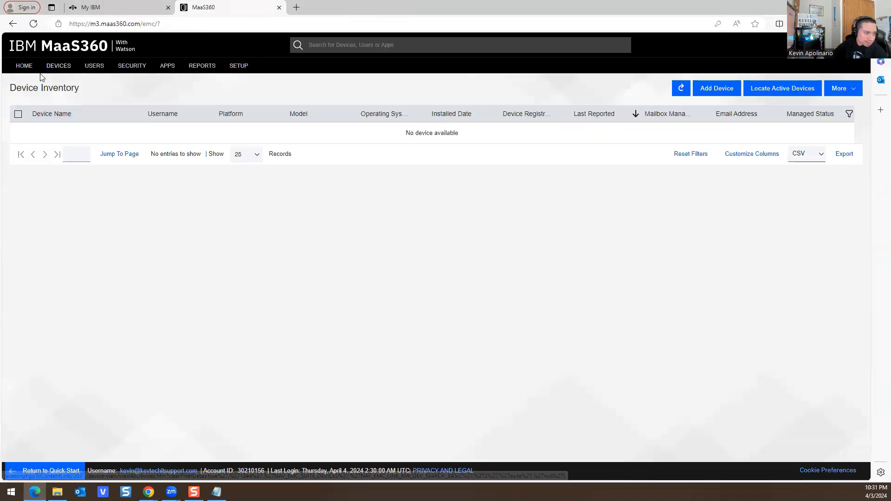
{"action": "mouse_move", "coordinate": [56, 68]}
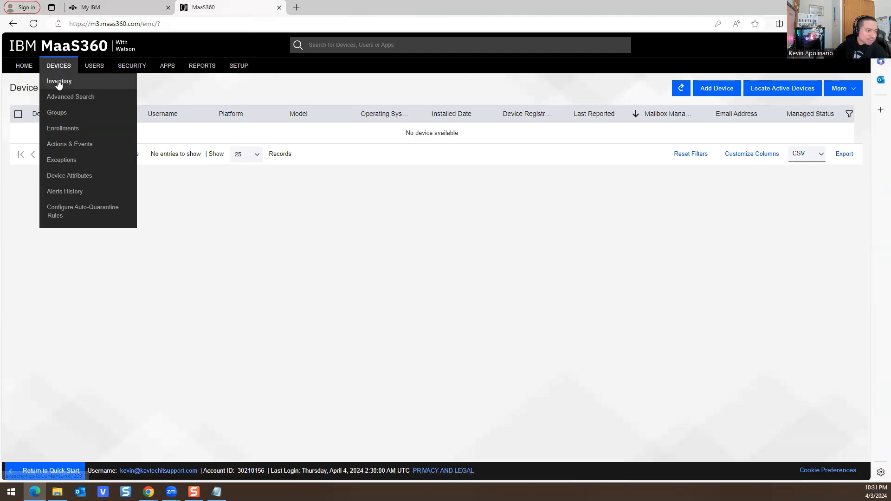
{"action": "left_click", "coordinate": [54, 116]}
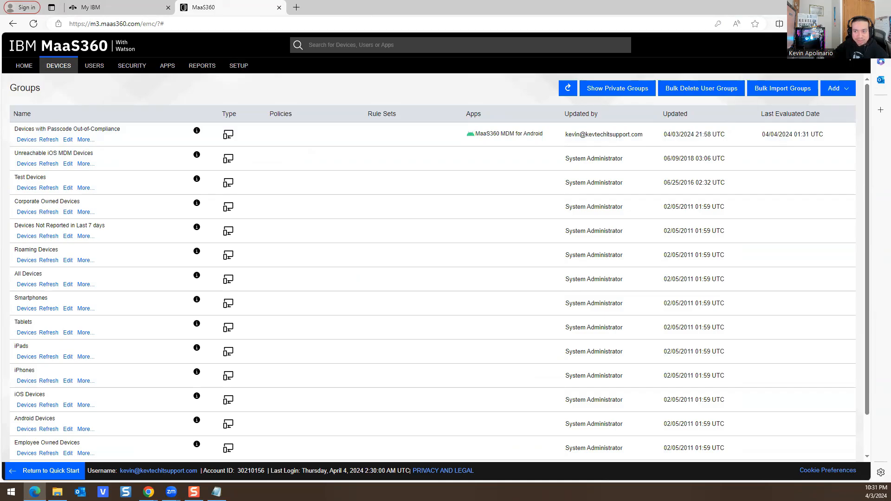
{"action": "double_click", "coordinate": [693, 12]}
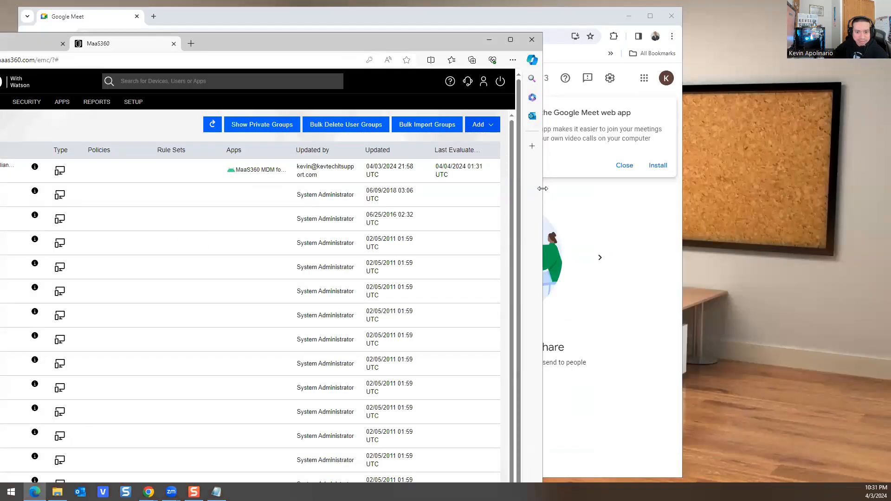
{"action": "left_click_drag", "start_coordinate": [544, 182], "coordinate": [665, 181]}
Step: Try adding a User Directory Group and dismiss the Cloud Extender notice
{"action": "mouse_move", "coordinate": [603, 126]}
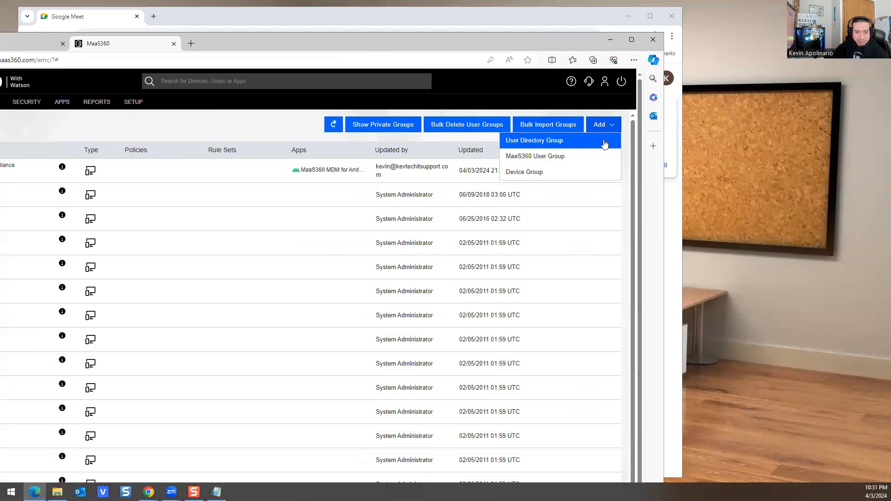
{"action": "left_click", "coordinate": [537, 142]}
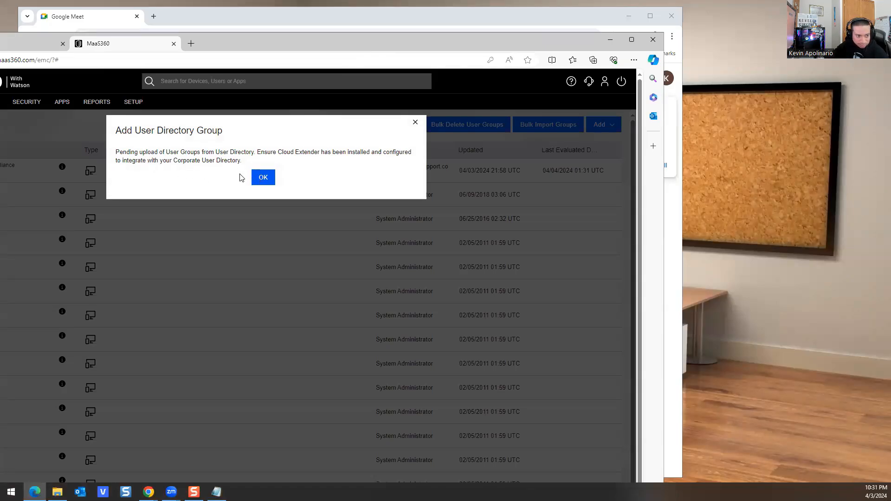
{"action": "left_click", "coordinate": [262, 182]}
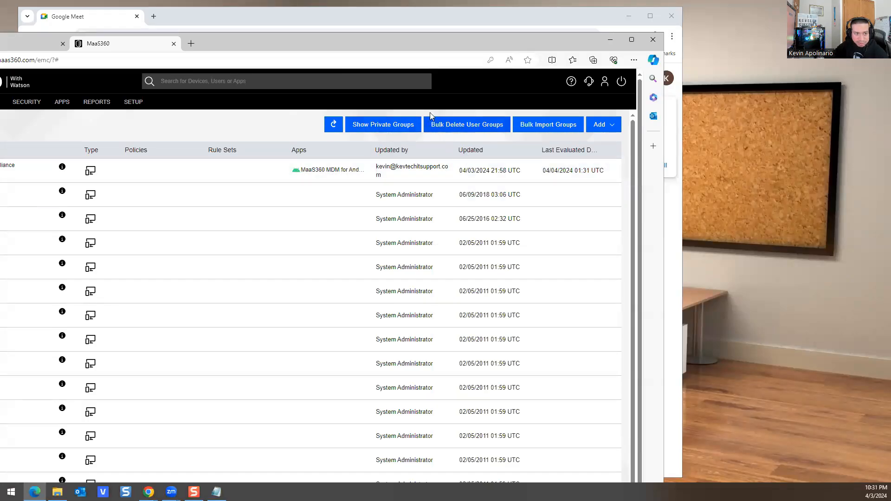
{"action": "left_click_drag", "start_coordinate": [255, 44], "coordinate": [402, 34]}
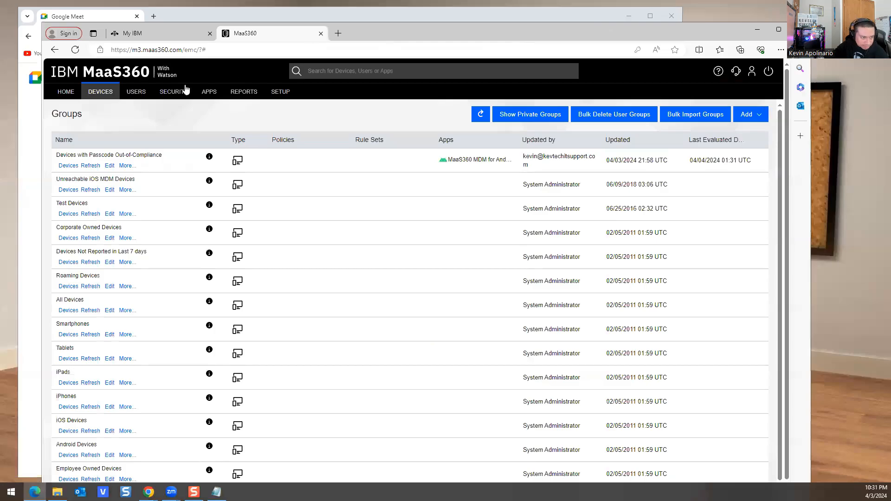
Step: View the device Actions & Events page and the Exceptions report
{"action": "mouse_move", "coordinate": [107, 98]}
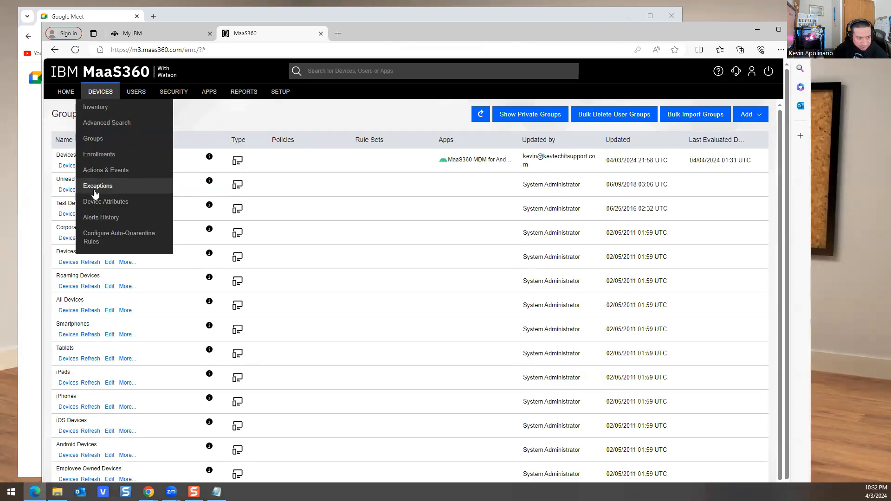
{"action": "left_click", "coordinate": [98, 170]}
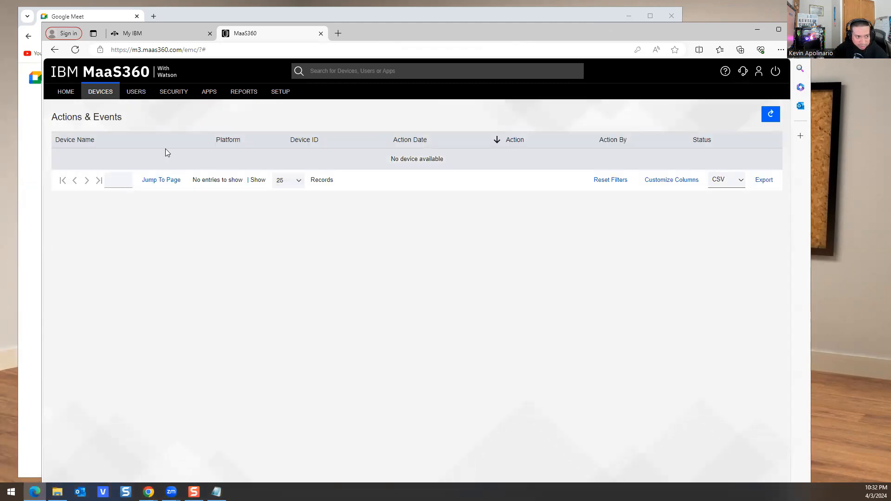
{"action": "mouse_move", "coordinate": [98, 93]}
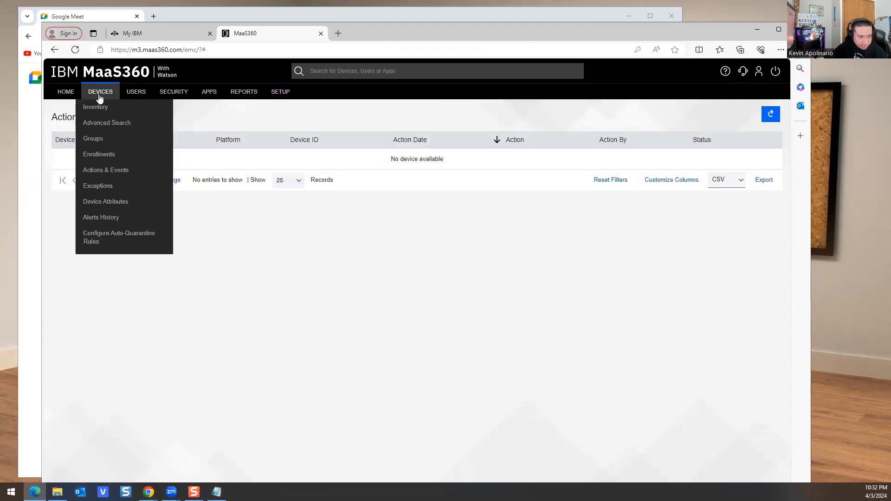
{"action": "left_click", "coordinate": [98, 187]}
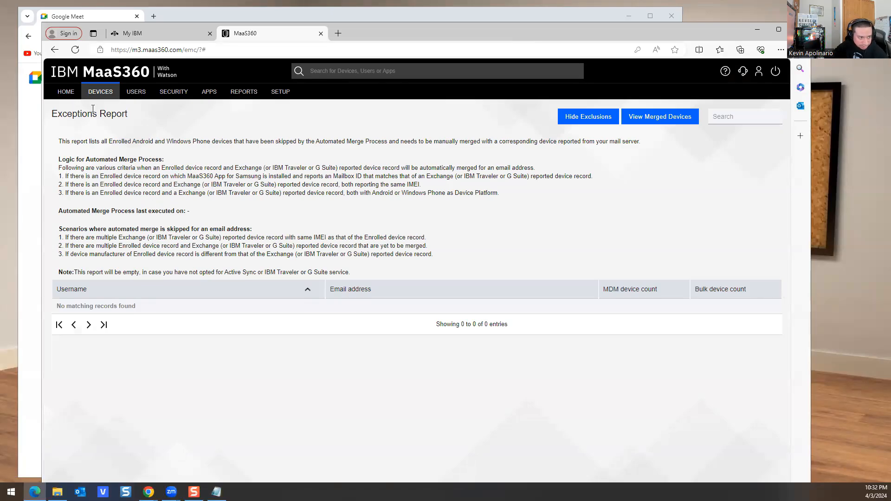
Step: Open the Auto-Quarantine Rules, toggling auto-quarantine for new devices on and back off
{"action": "mouse_move", "coordinate": [100, 97]}
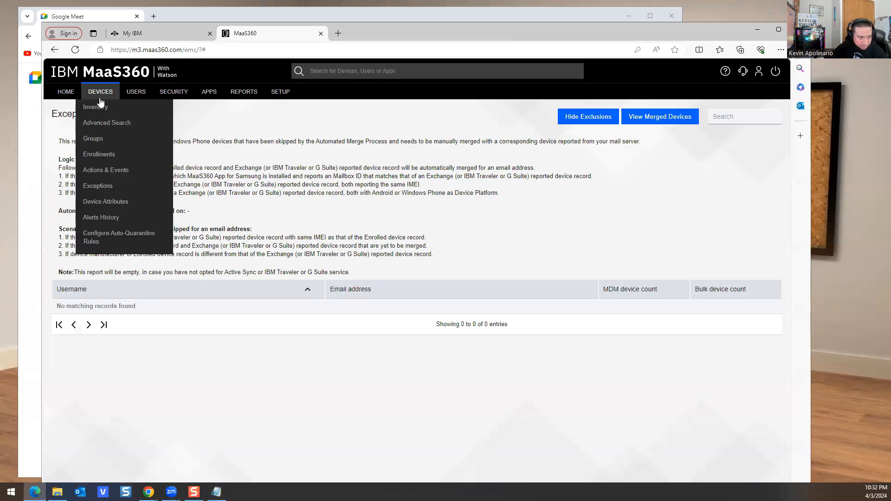
{"action": "left_click", "coordinate": [111, 240]}
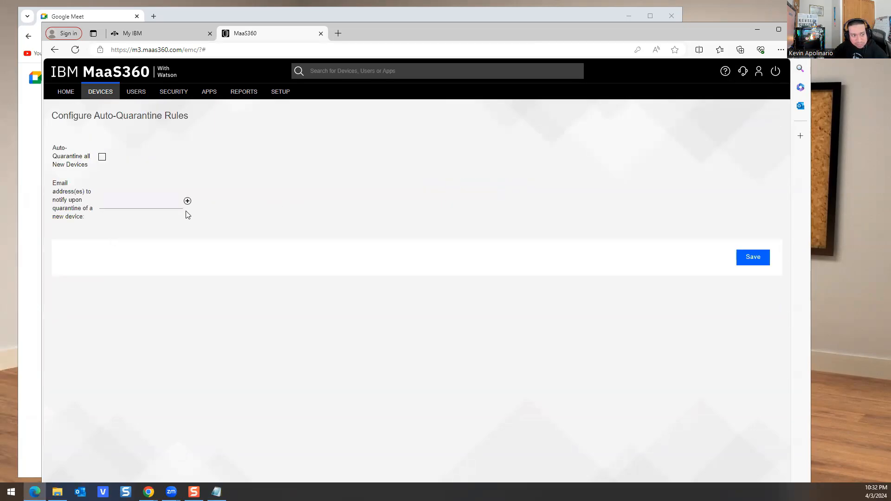
{"action": "left_click", "coordinate": [103, 159]}
{"action": "left_click", "coordinate": [103, 159]}
Step: View User Attributes, then the User Directory and its user-listing options
{"action": "mouse_move", "coordinate": [141, 96]}
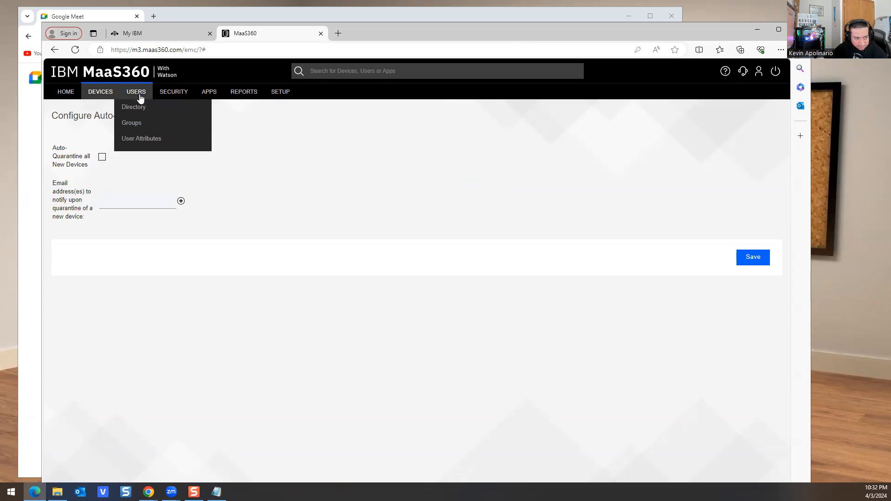
{"action": "left_click", "coordinate": [136, 139]}
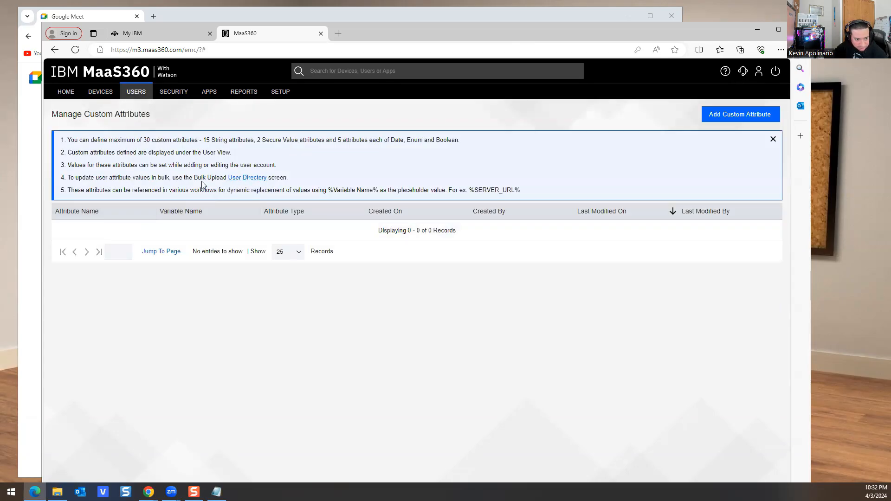
{"action": "left_click", "coordinate": [234, 178]}
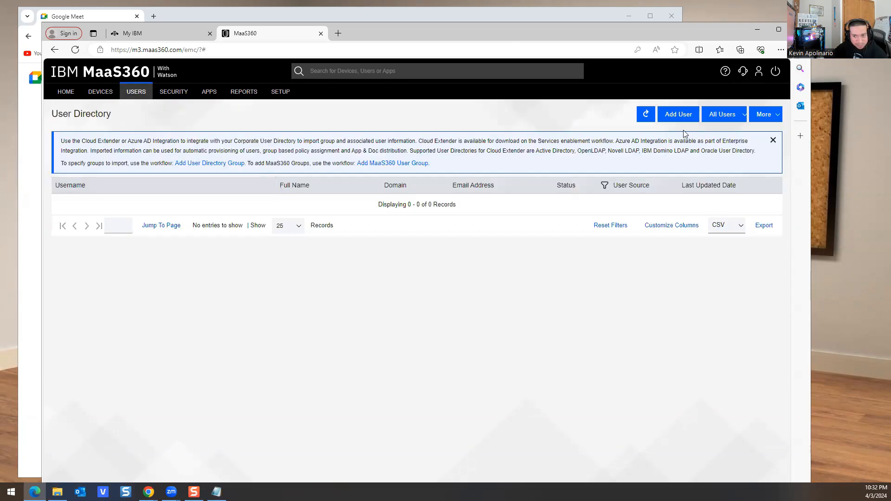
{"action": "left_click", "coordinate": [722, 115]}
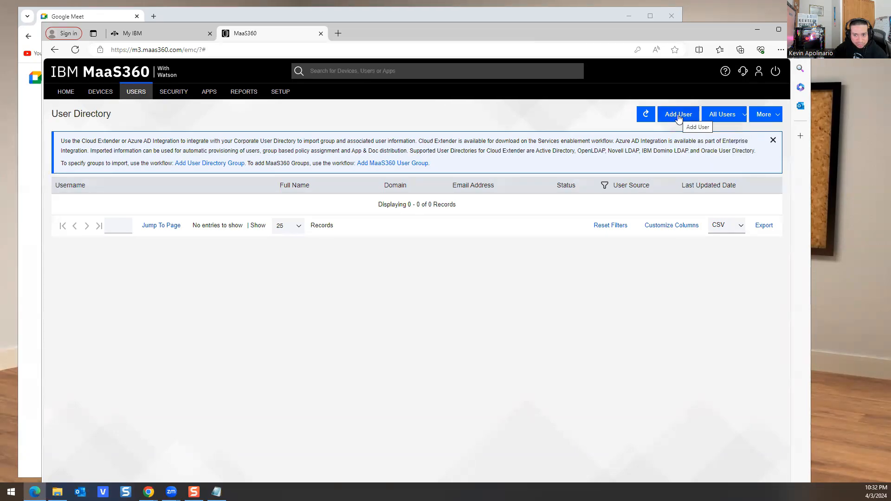
{"action": "mouse_move", "coordinate": [767, 121]}
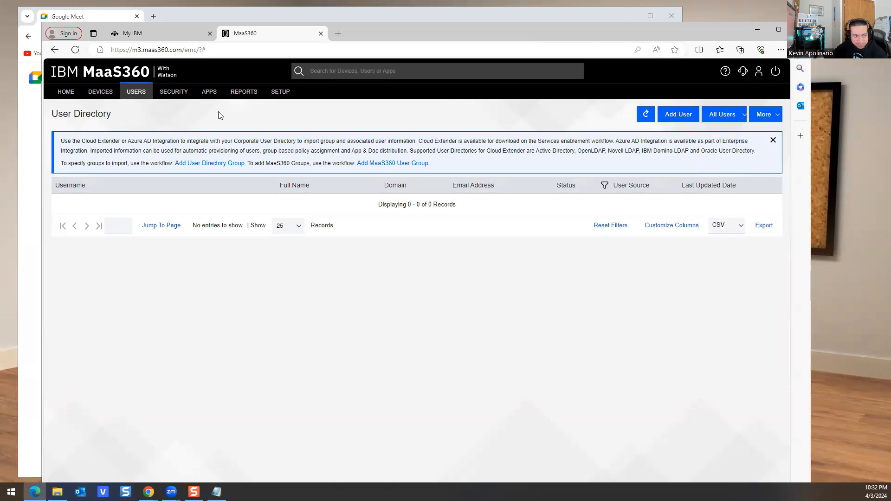
{"action": "mouse_move", "coordinate": [208, 99]}
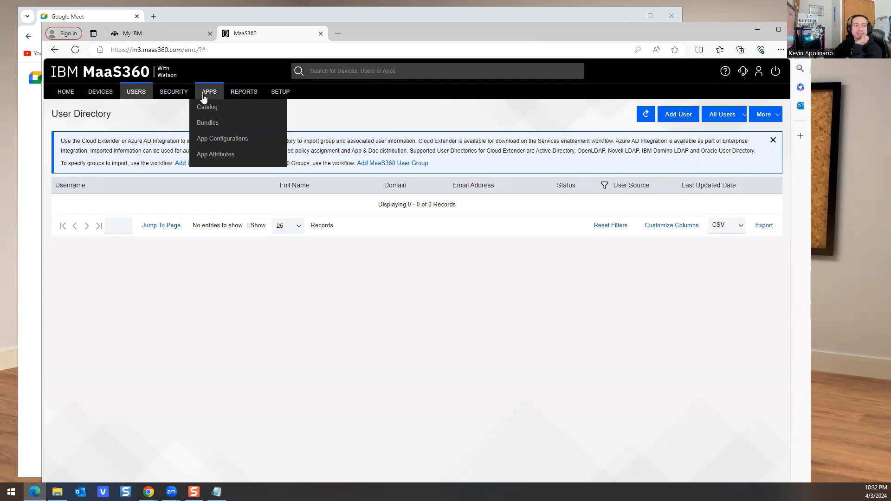
Step: Show the App Catalog in a maximized window and view the Add options
{"action": "left_click", "coordinate": [209, 106]}
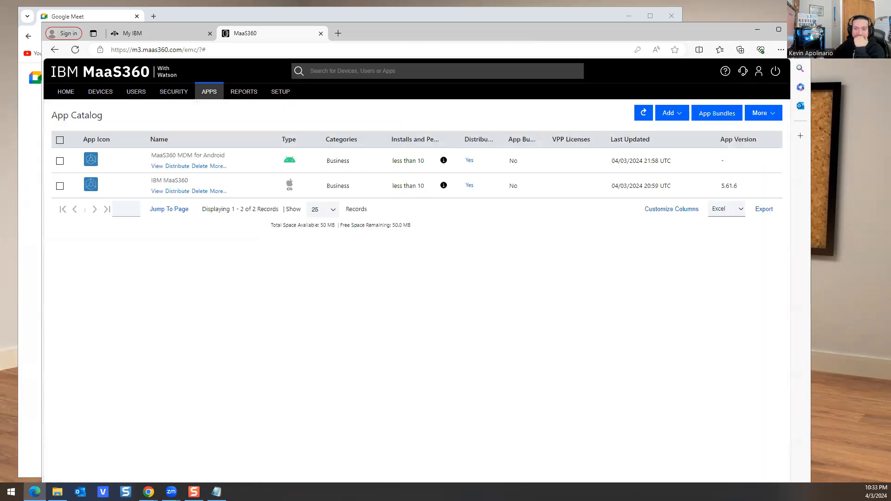
{"action": "left_click", "coordinate": [770, 29]}
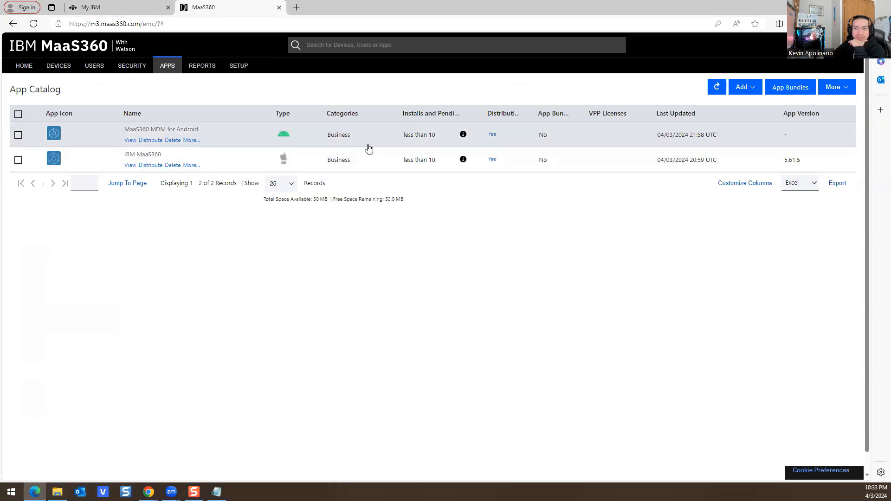
{"action": "left_click", "coordinate": [742, 87]}
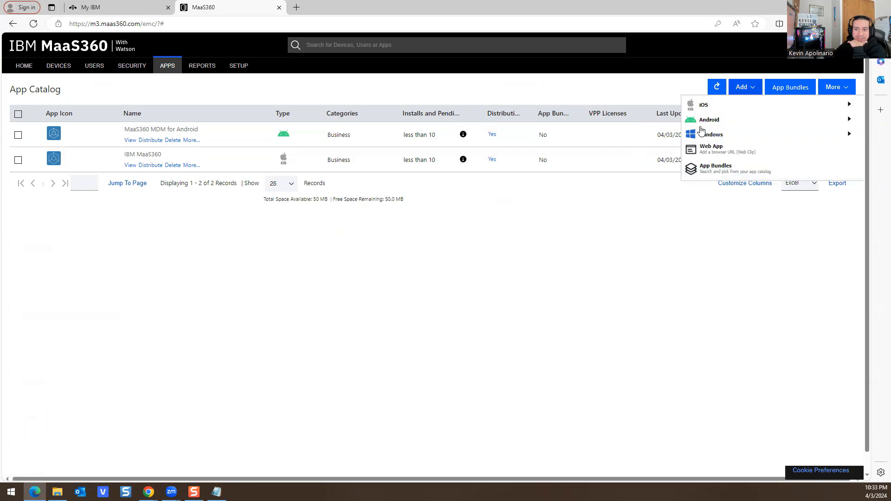
Step: Delete the MaaS360 MDM for Android app, confirming the Security Check
{"action": "left_click", "coordinate": [18, 134]}
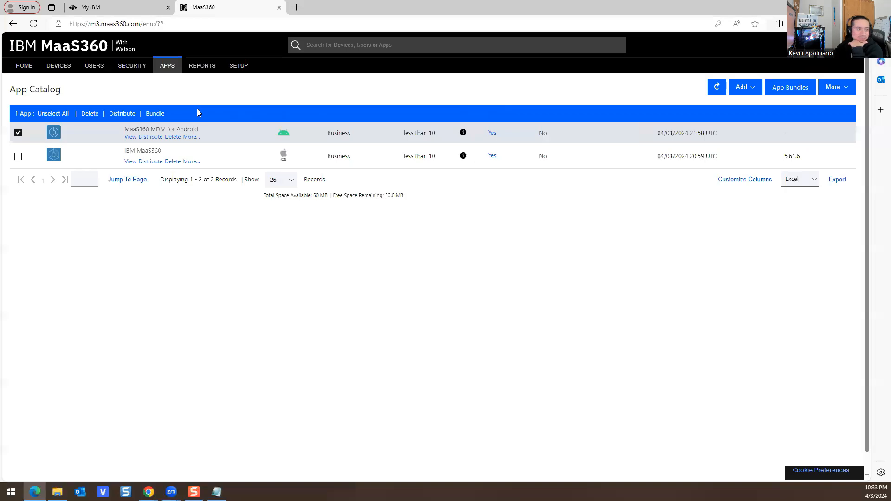
{"action": "left_click", "coordinate": [92, 115]}
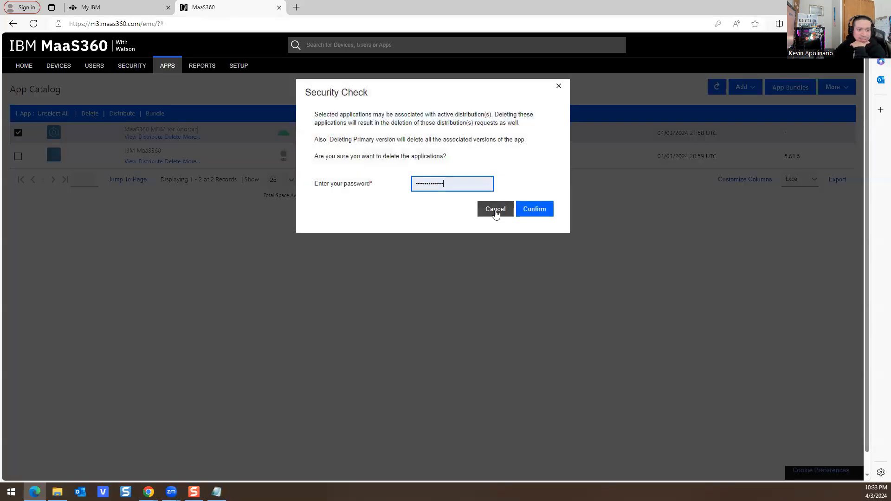
{"action": "left_click", "coordinate": [534, 209]}
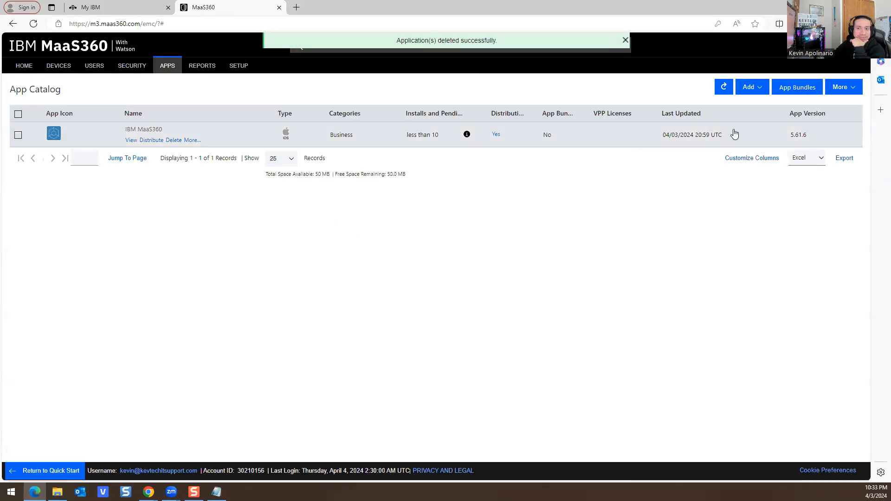
{"action": "left_click", "coordinate": [744, 89]}
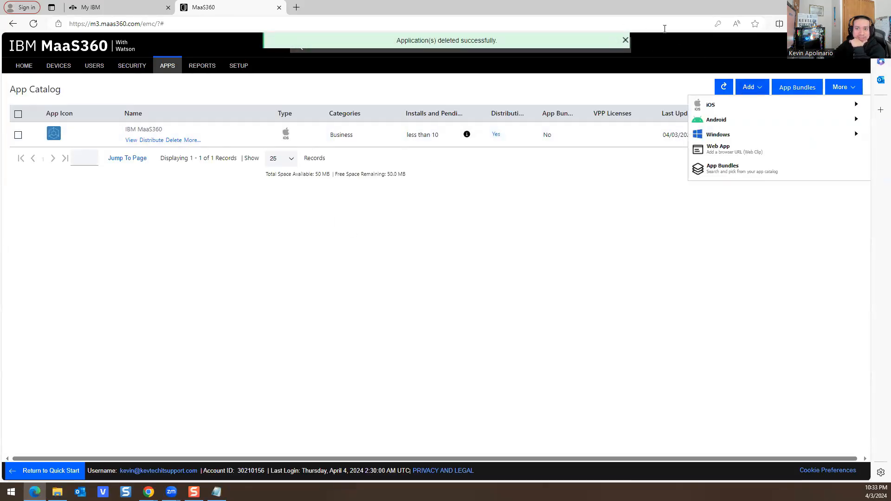
{"action": "double_click", "coordinate": [560, 12]}
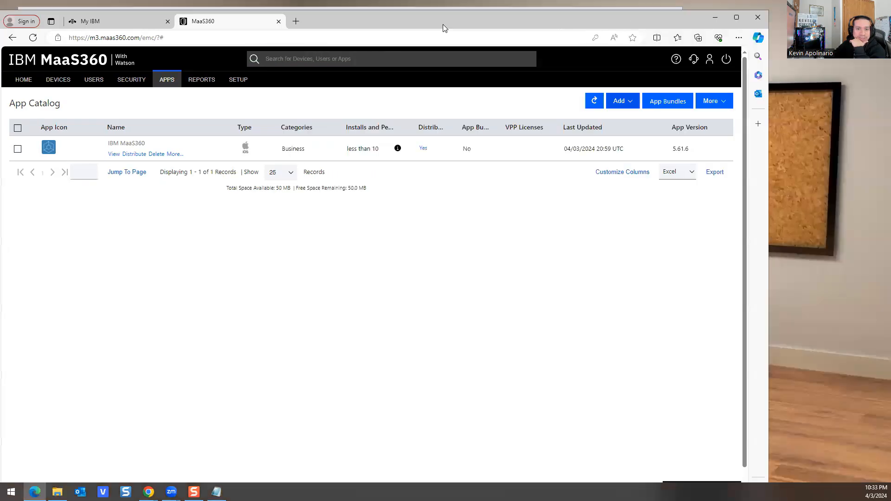
{"action": "left_click", "coordinate": [621, 101]}
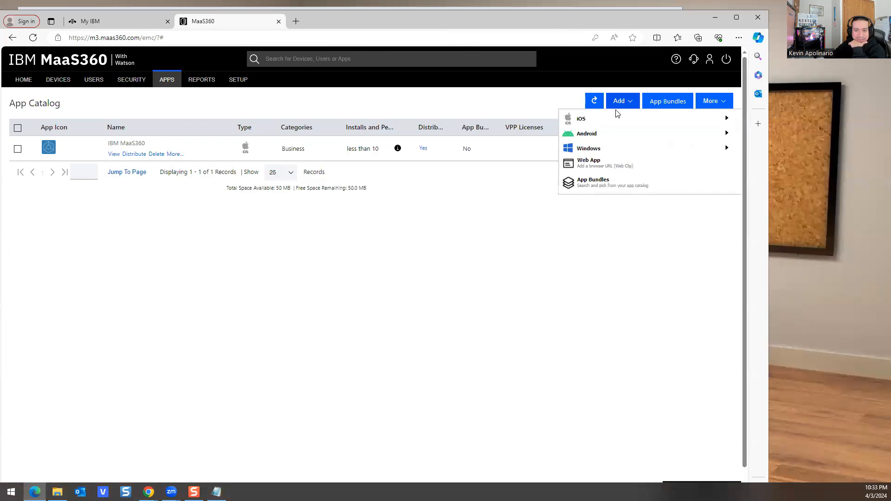
{"action": "left_click", "coordinate": [618, 101]}
{"action": "left_click", "coordinate": [618, 103]}
{"action": "left_click", "coordinate": [586, 135]}
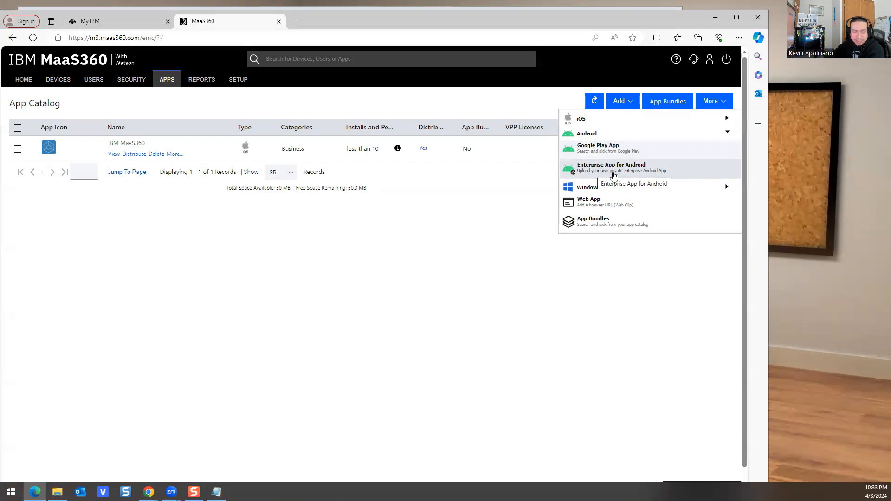
{"action": "left_click", "coordinate": [613, 172]}
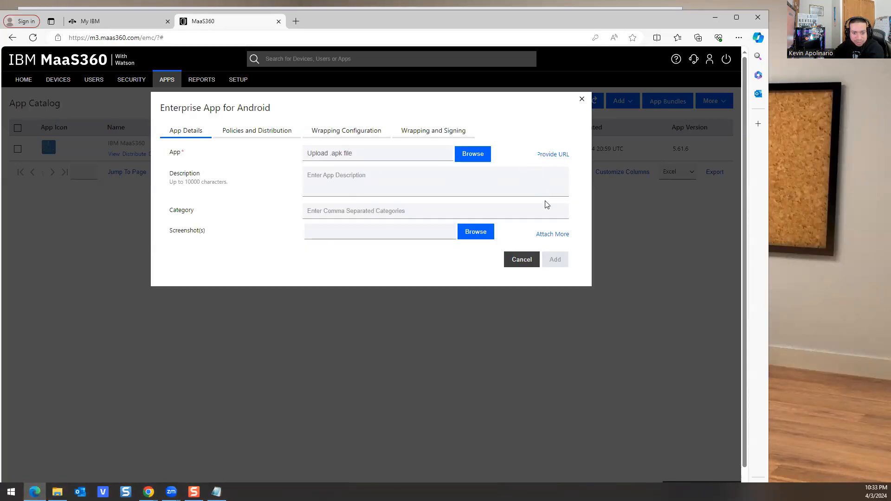
{"action": "left_click", "coordinate": [267, 135]}
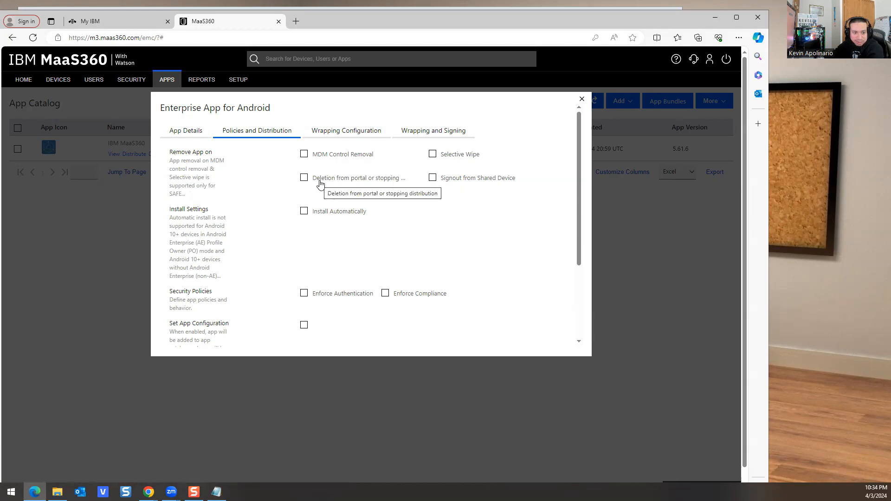
{"action": "scroll", "coordinate": [362, 204], "scroll_direction": "down", "scroll_amount": 1}
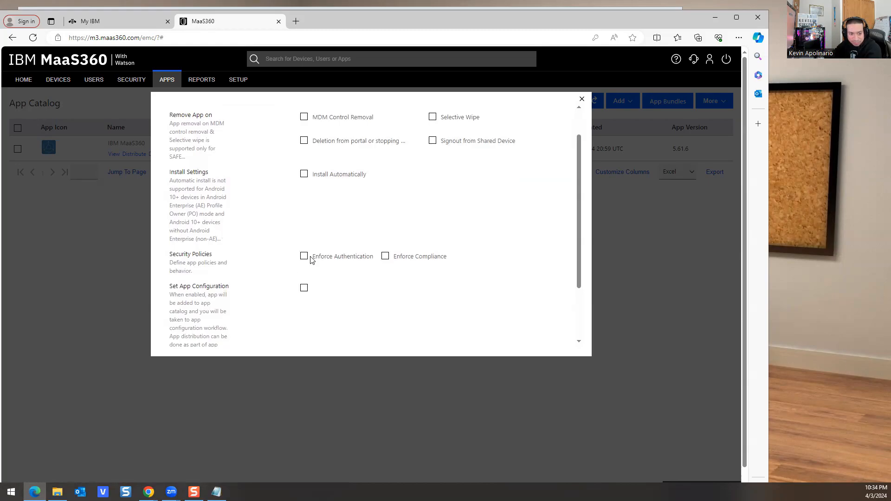
{"action": "scroll", "coordinate": [457, 255], "scroll_direction": "down", "scroll_amount": 2}
{"action": "scroll", "coordinate": [436, 283], "scroll_direction": "up", "scroll_amount": 3}
{"action": "scroll", "coordinate": [399, 264], "scroll_direction": "up", "scroll_amount": 1}
{"action": "left_click", "coordinate": [189, 133]}
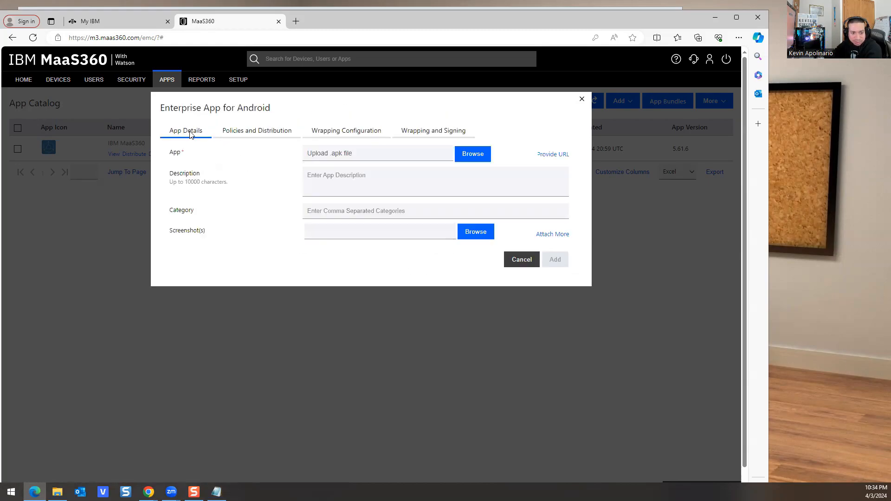
{"action": "left_click", "coordinate": [522, 260]}
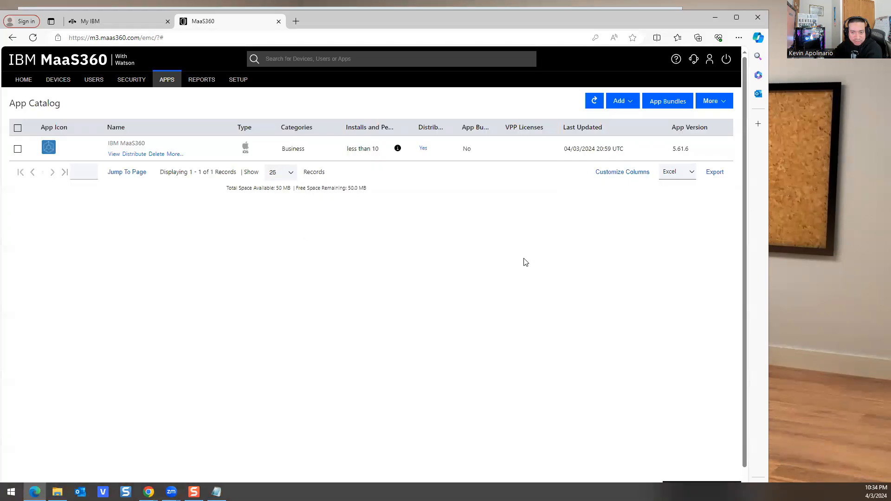
Step: Start a Google Play app and pick MaaS360 MDM for Android from the 'maa' search
{"action": "left_click", "coordinate": [630, 101]}
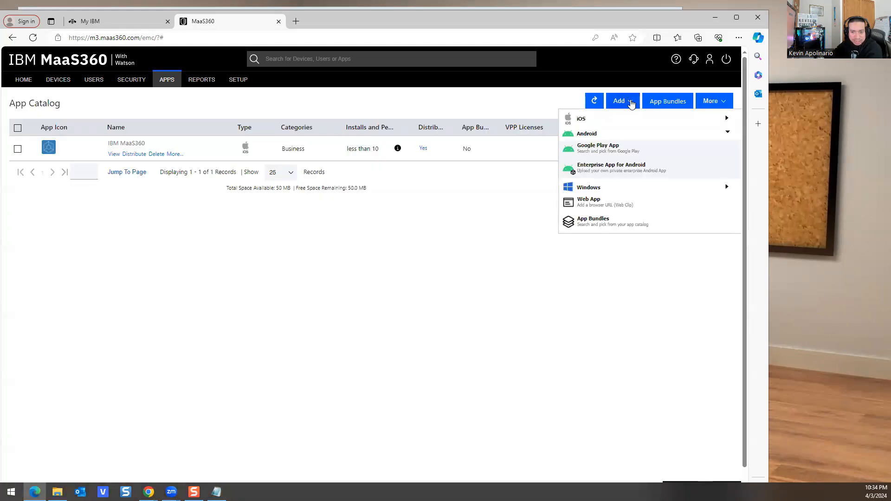
{"action": "left_click", "coordinate": [591, 147]}
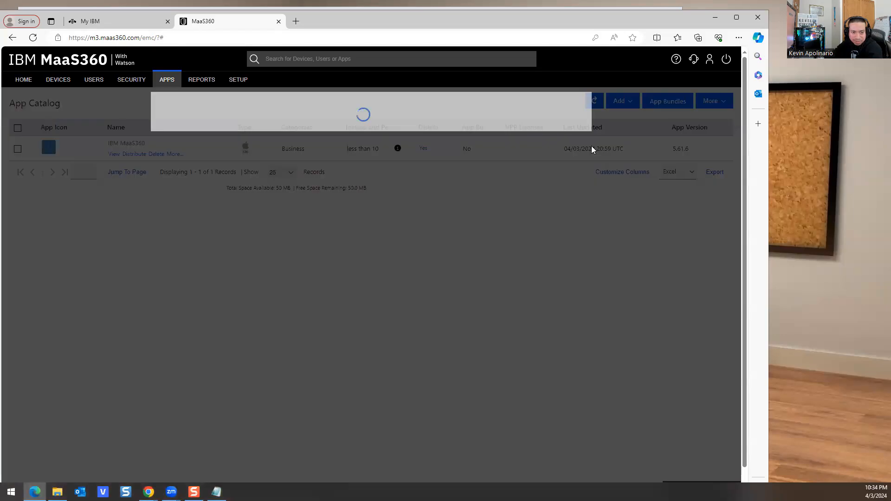
{"action": "left_click", "coordinate": [333, 153]}
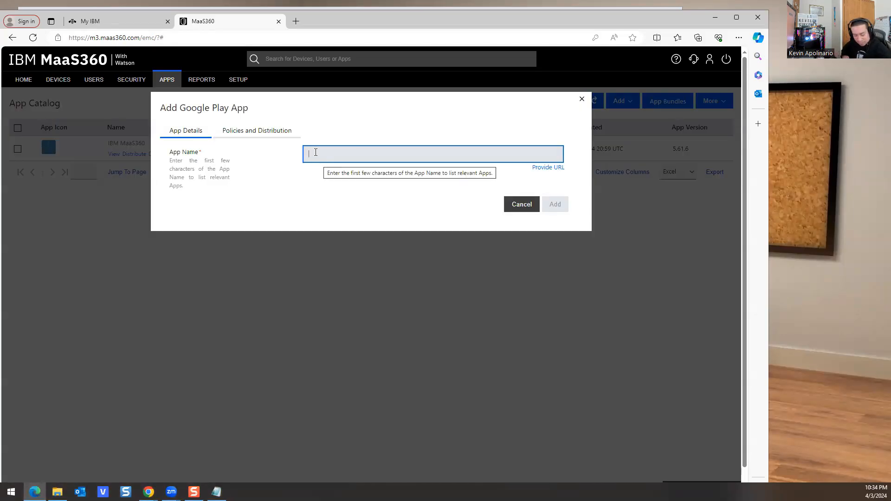
{"action": "type", "text": "maas"}
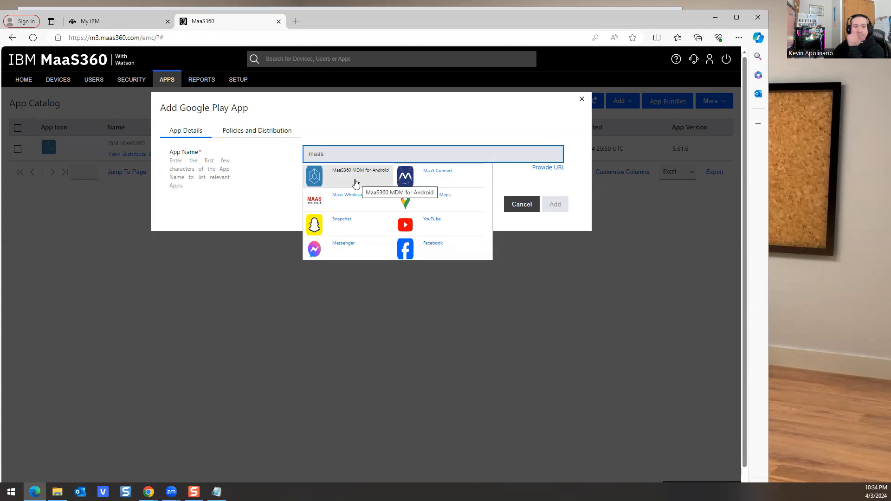
{"action": "left_click", "coordinate": [354, 181]}
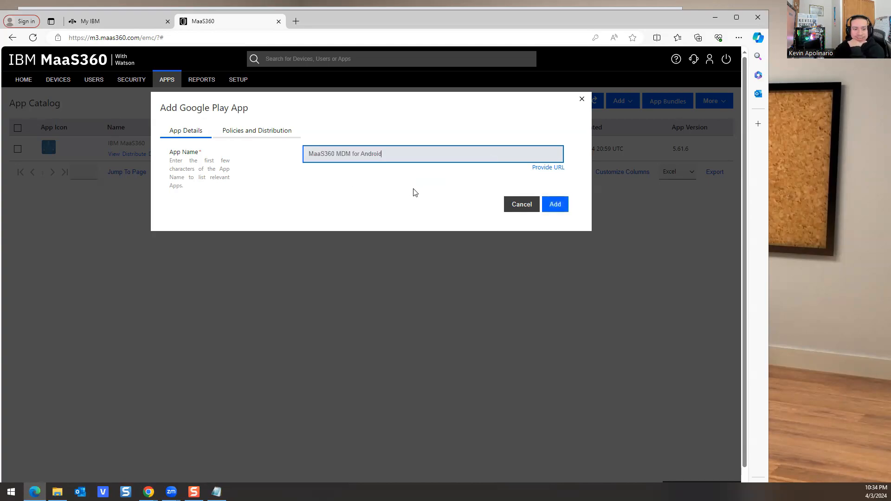
Step: Enable remove-on-MDM-removal, remove-on-shared-sign-out and compliance enforcement for the app
{"action": "left_click", "coordinate": [249, 137]}
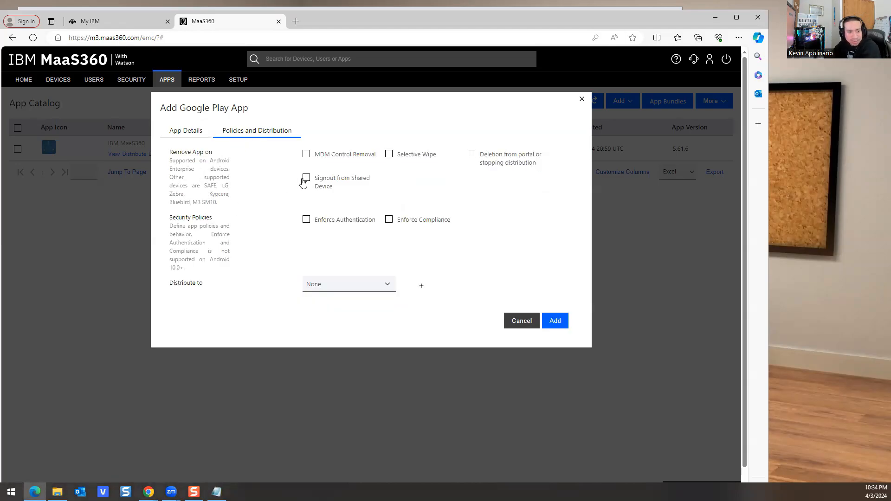
{"action": "left_click", "coordinate": [306, 155]}
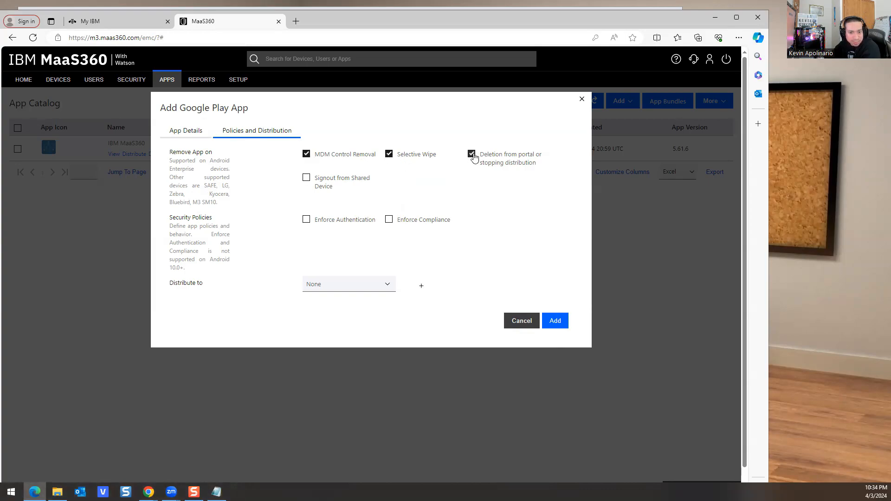
{"action": "left_click", "coordinate": [305, 180]}
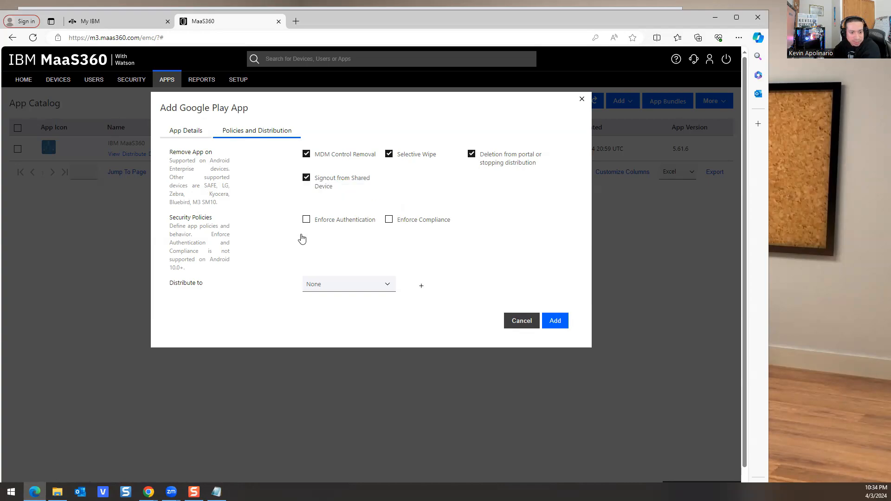
{"action": "left_click", "coordinate": [388, 220]}
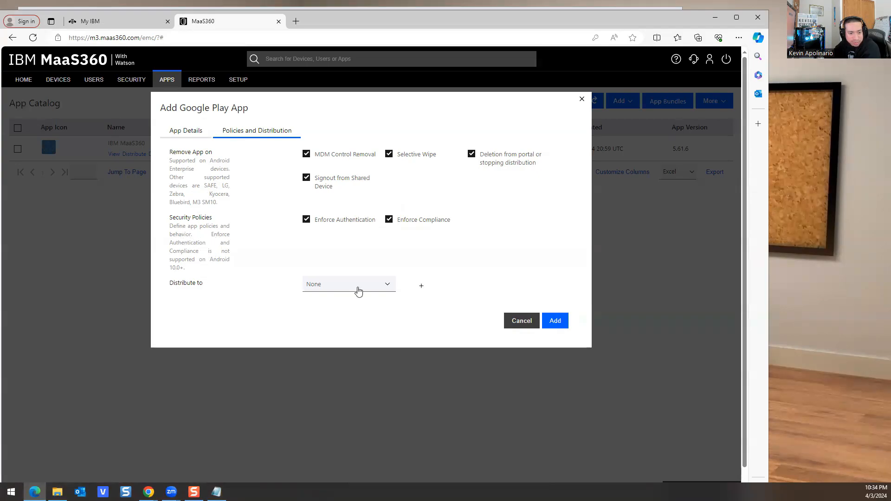
{"action": "left_click", "coordinate": [382, 286]}
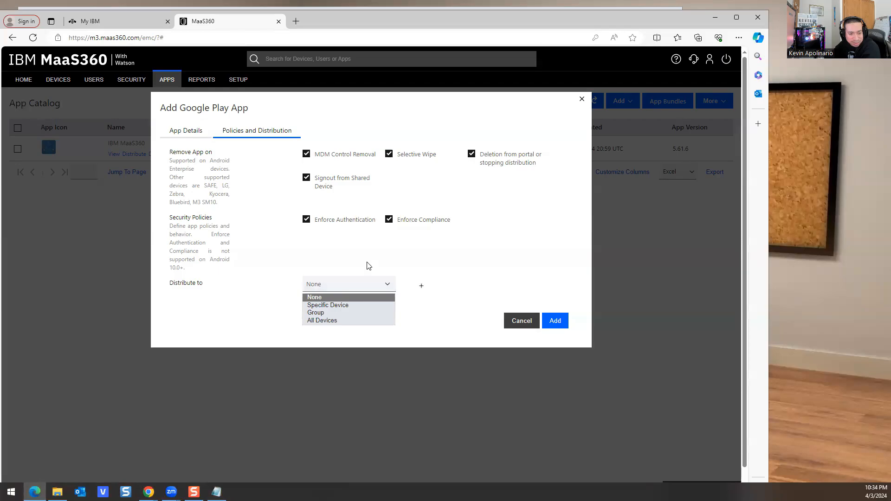
{"action": "left_click", "coordinate": [186, 133]}
Step: Review the app details alongside the policies and distribution settings
{"action": "left_click", "coordinate": [192, 138]}
{"action": "left_click", "coordinate": [248, 135]}
{"action": "left_click", "coordinate": [193, 133]}
{"action": "left_click", "coordinate": [265, 140]}
{"action": "left_click", "coordinate": [207, 135]}
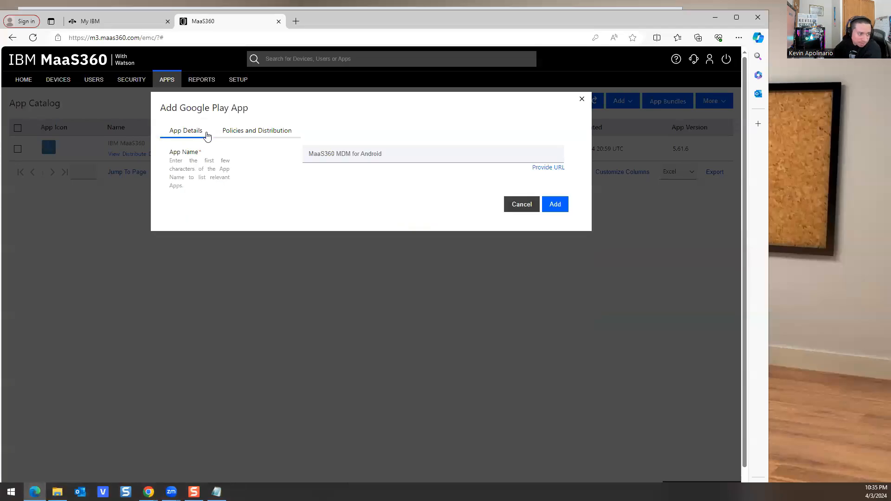
{"action": "left_click", "coordinate": [251, 137]}
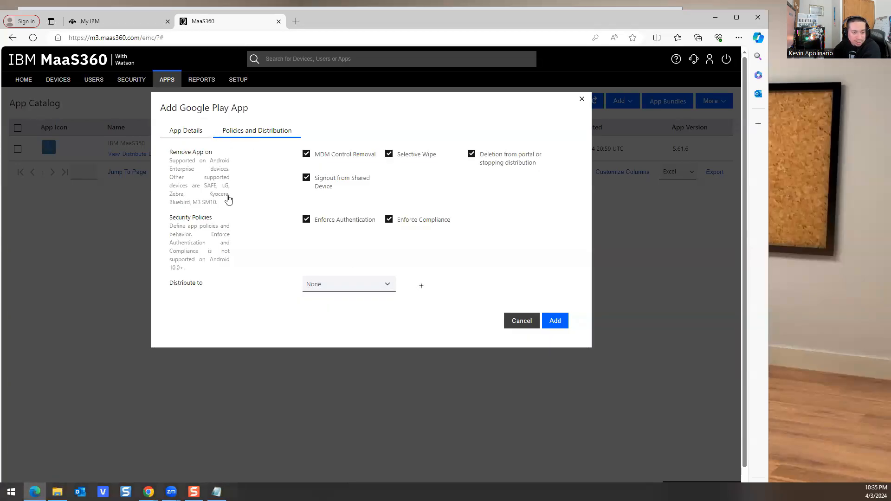
Step: Distribute the app to the Android Devices group and submit it
{"action": "left_click", "coordinate": [364, 289]}
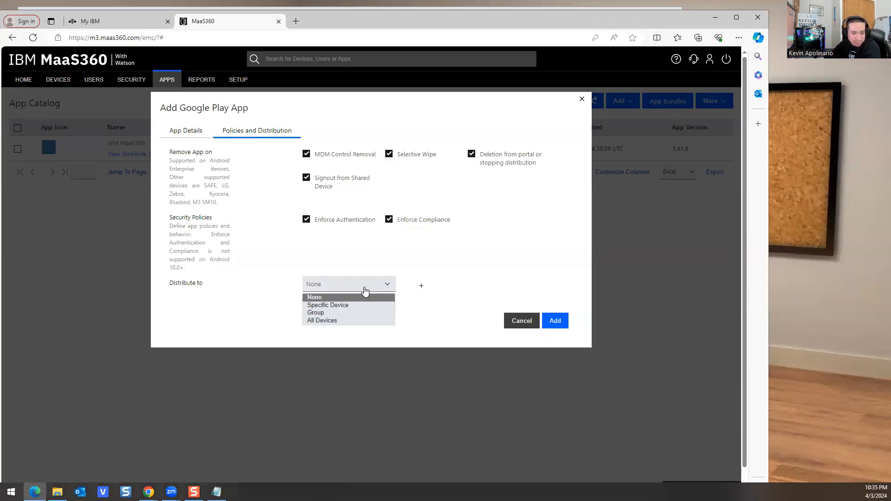
{"action": "left_click", "coordinate": [335, 306]}
{"action": "left_click", "coordinate": [436, 286]}
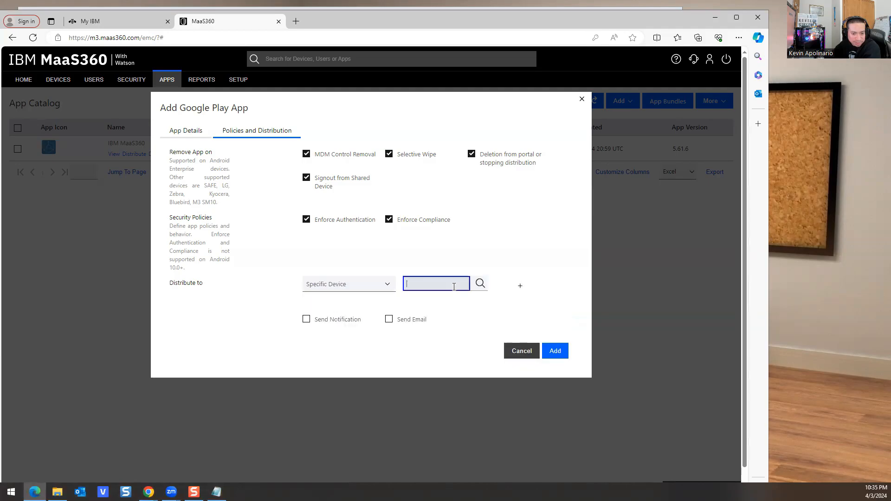
{"action": "left_click", "coordinate": [364, 285]}
{"action": "left_click", "coordinate": [315, 313]}
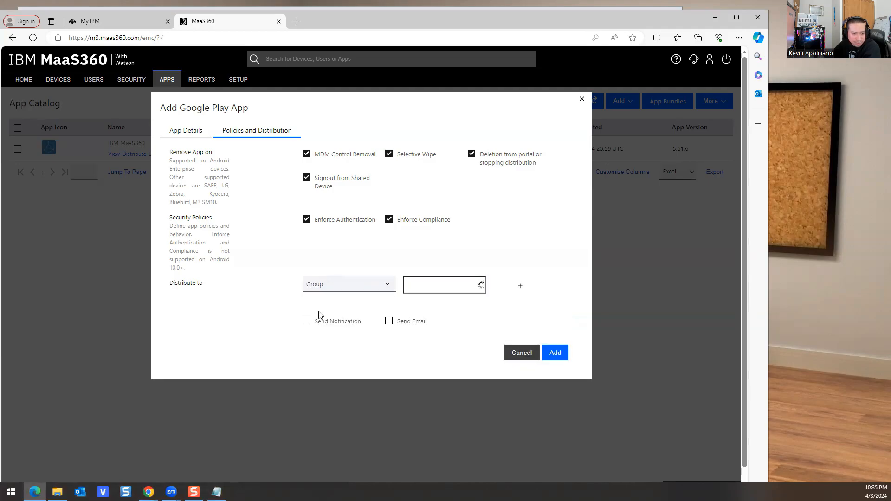
{"action": "left_click", "coordinate": [444, 289]}
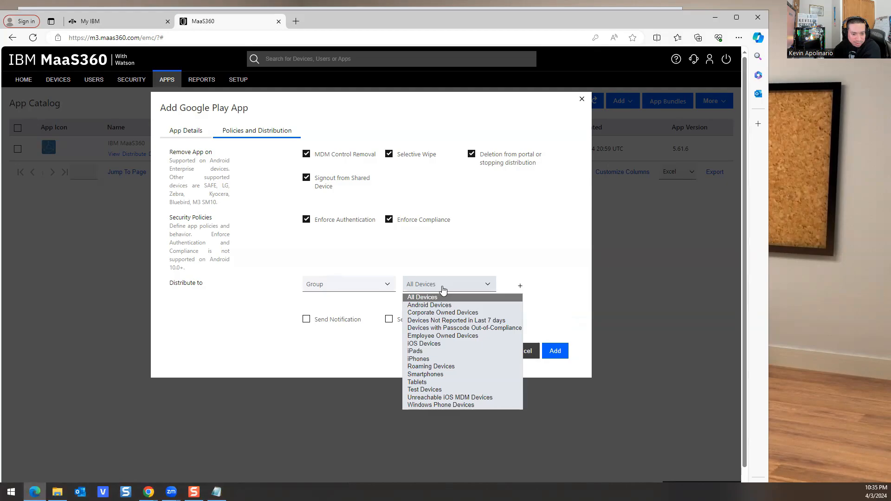
{"action": "left_click", "coordinate": [423, 306]}
{"action": "left_click", "coordinate": [557, 352]}
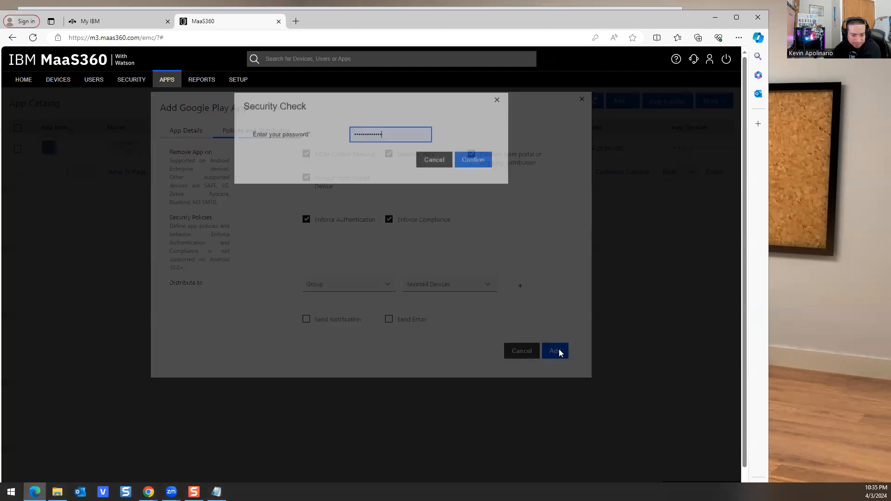
{"action": "left_click", "coordinate": [472, 162]}
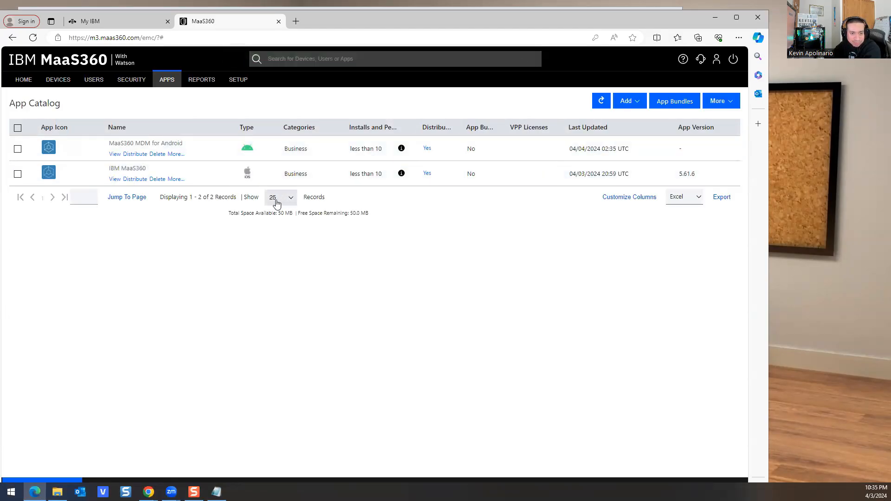
{"action": "mouse_move", "coordinate": [229, 81]}
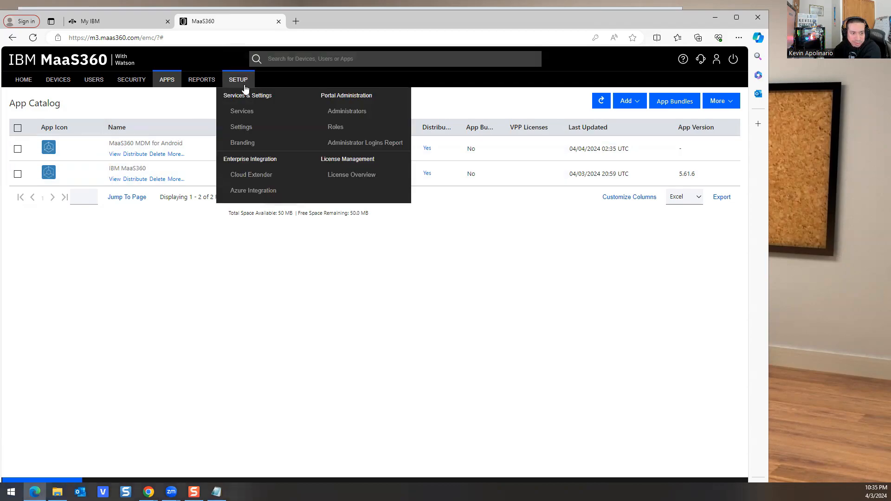
{"action": "left_click", "coordinate": [338, 112]}
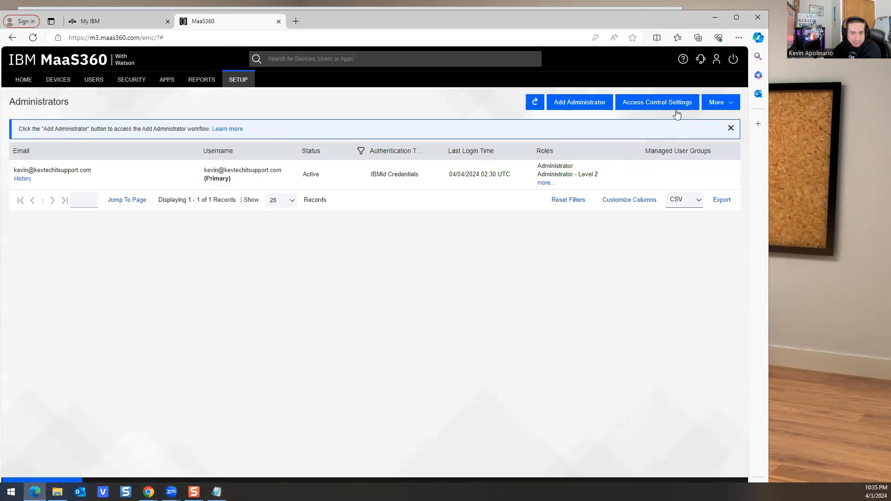
{"action": "left_click", "coordinate": [578, 102]}
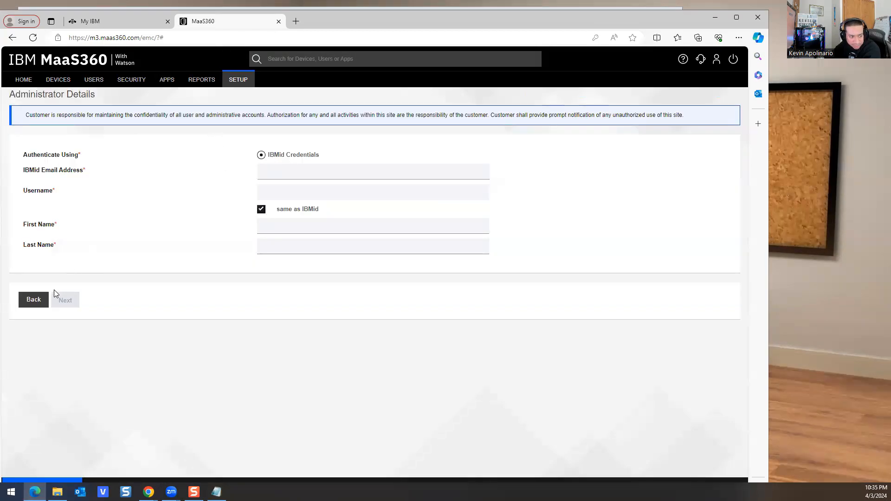
{"action": "left_click", "coordinate": [33, 300]}
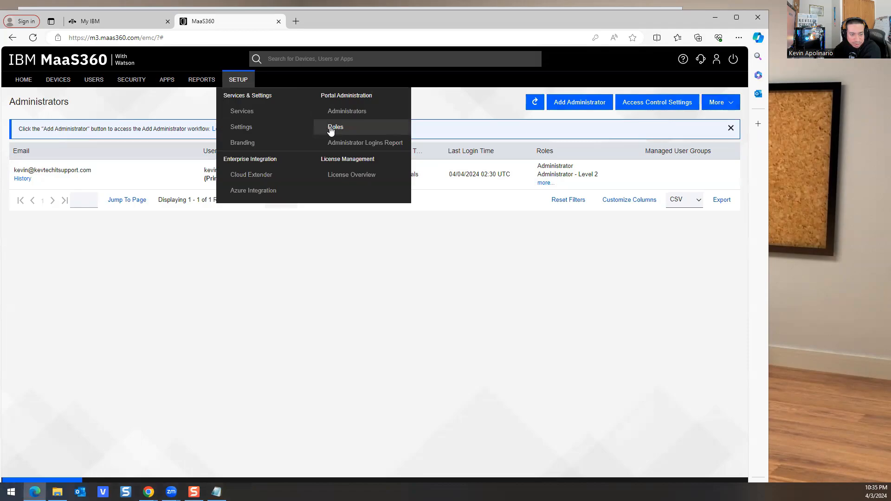
Step: Start a new role named Helpdesk, description Tech Team, based on the Help Desk role
{"action": "left_click", "coordinate": [330, 130]}
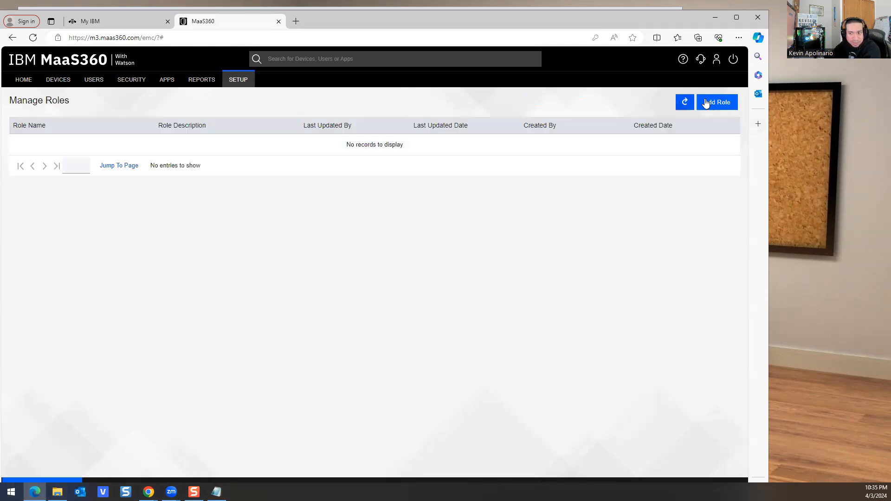
{"action": "left_click", "coordinate": [704, 105]}
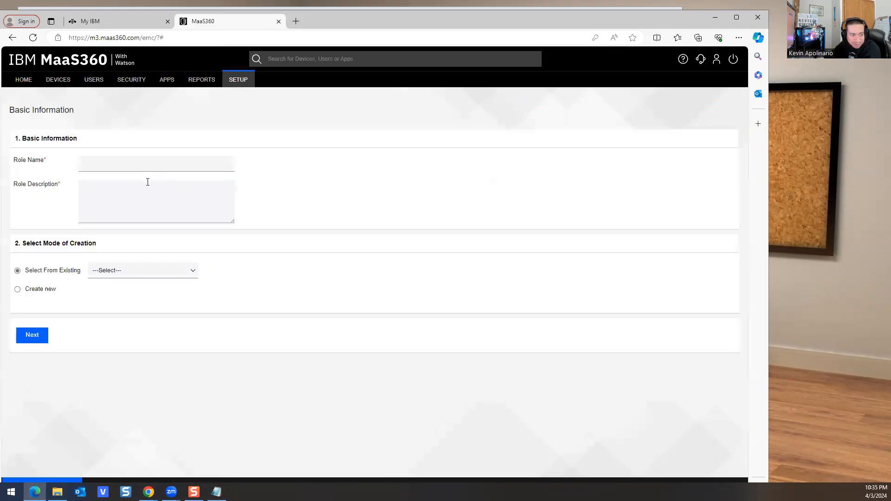
{"action": "left_click_drag", "start_coordinate": [324, 23], "coordinate": [383, 26]}
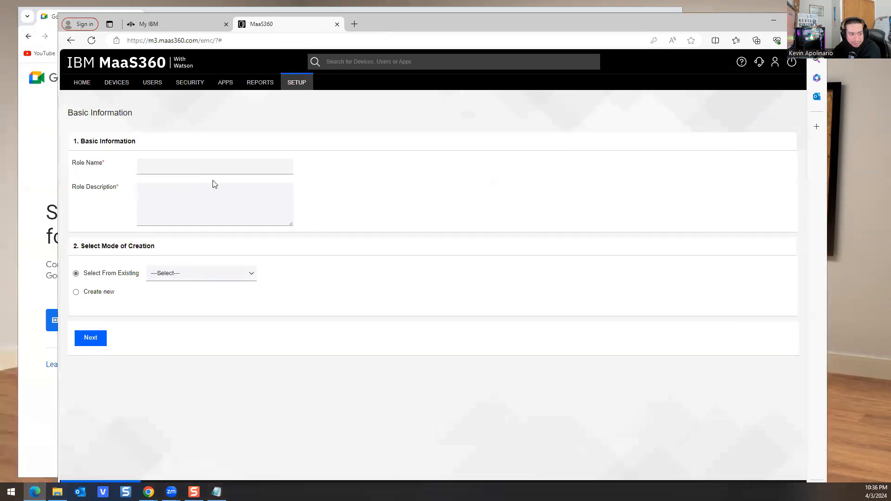
{"action": "left_click", "coordinate": [178, 172]}
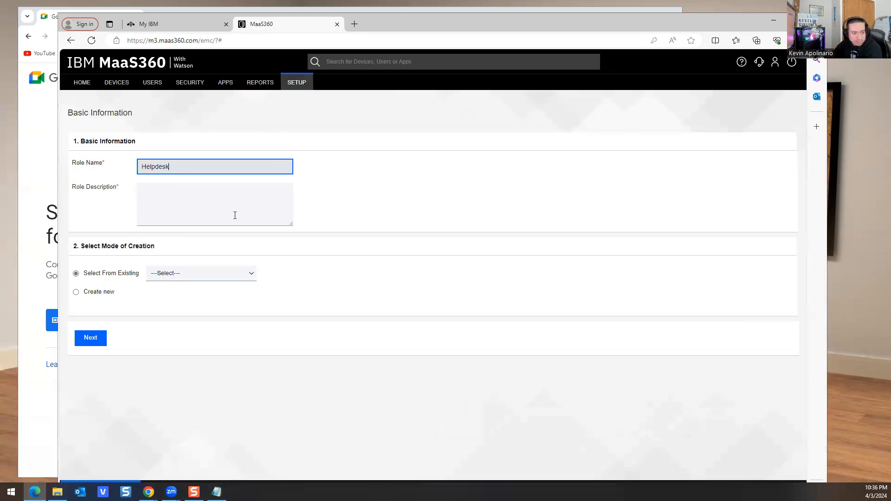
{"action": "left_click", "coordinate": [201, 205]}
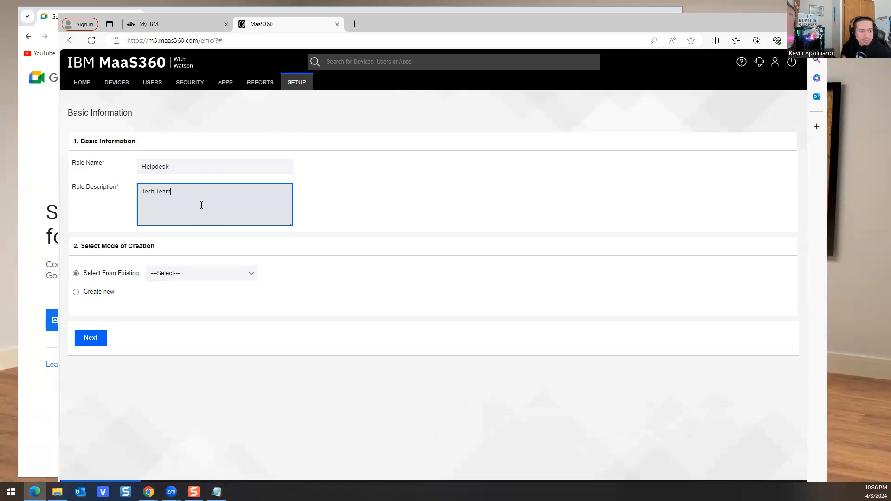
{"action": "left_click", "coordinate": [172, 272]}
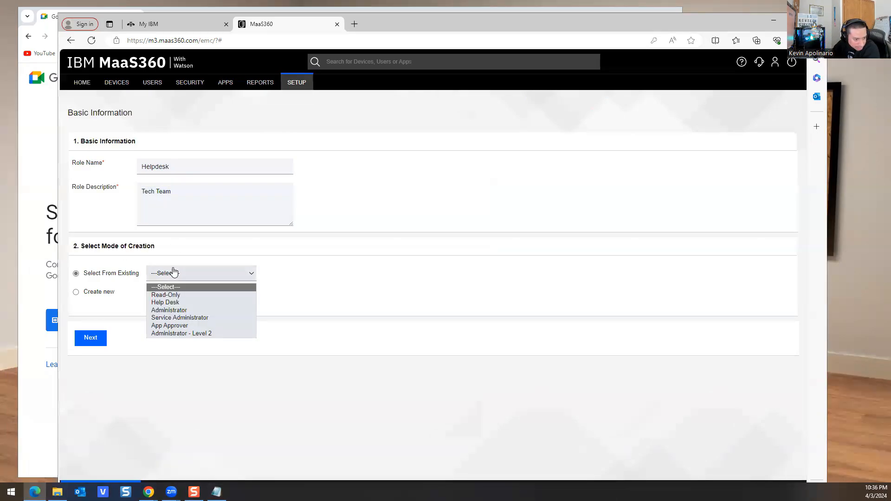
{"action": "left_click", "coordinate": [168, 303]}
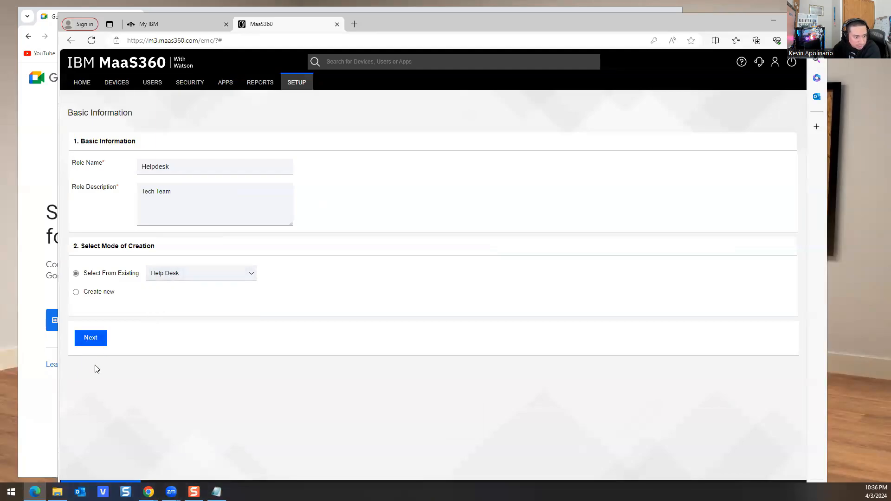
Step: Keep the pre-ticked access rights and save the Helpdesk role, confirming with the password
{"action": "left_click", "coordinate": [90, 339]}
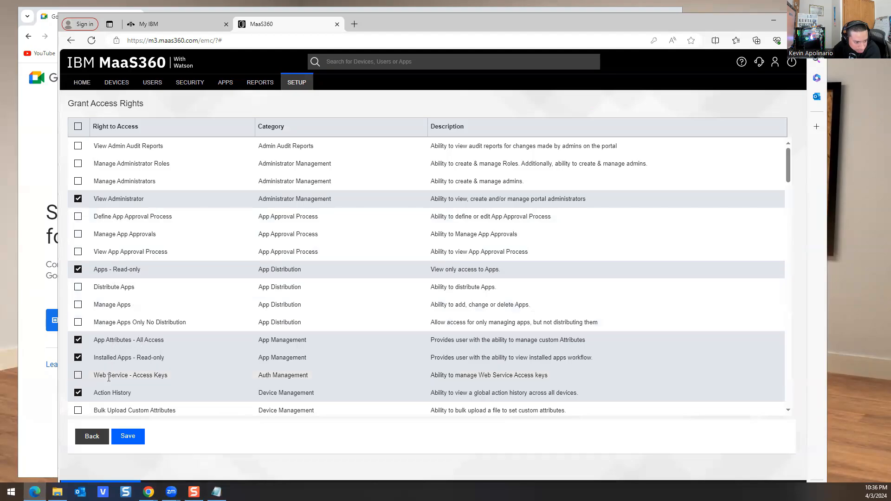
{"action": "left_click", "coordinate": [124, 439]}
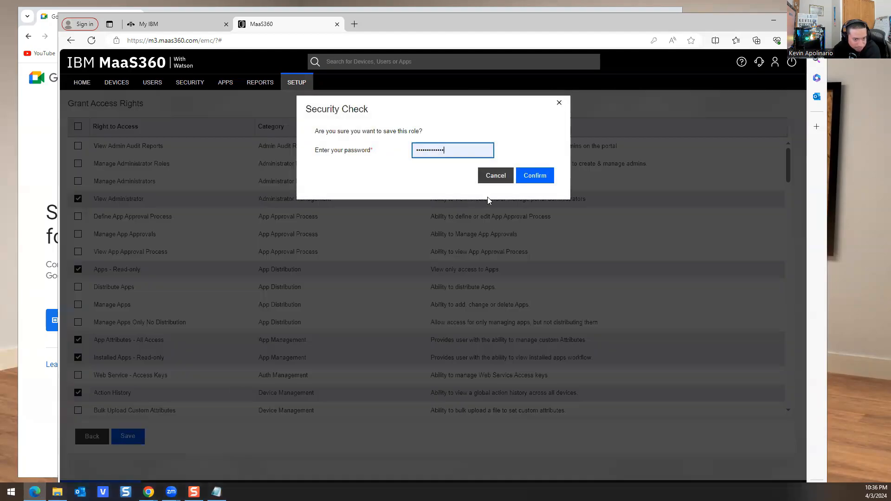
{"action": "left_click", "coordinate": [537, 178]}
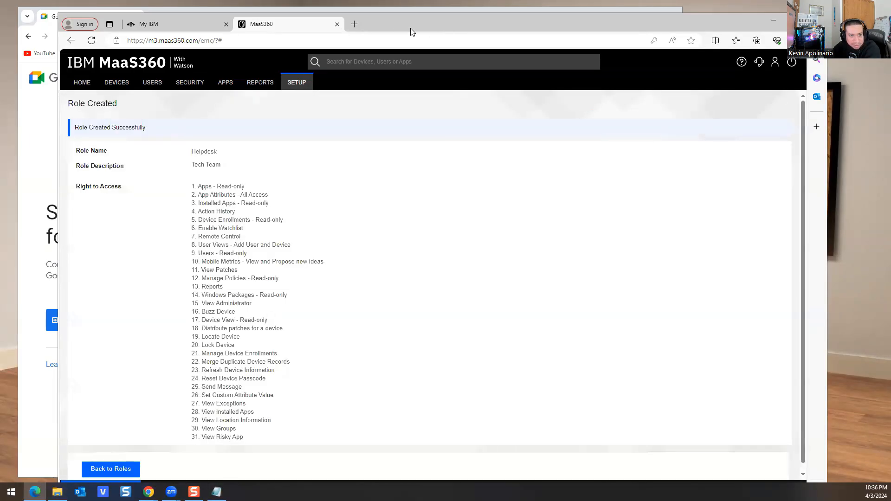
Step: Review the created Helpdesk role in a maximized window and return to Manage Roles
{"action": "left_click_drag", "start_coordinate": [379, 26], "coordinate": [339, 21]}
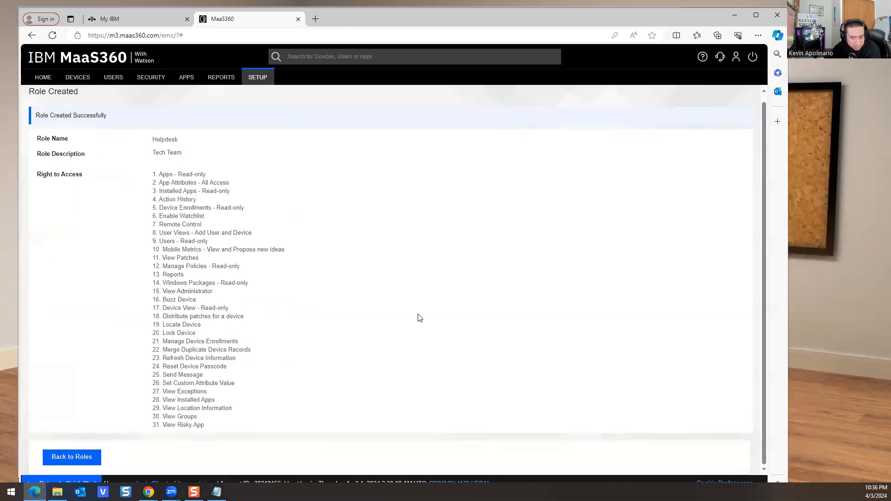
{"action": "left_click", "coordinate": [757, 21]}
{"action": "scroll", "coordinate": [167, 199], "scroll_direction": "down", "scroll_amount": 2}
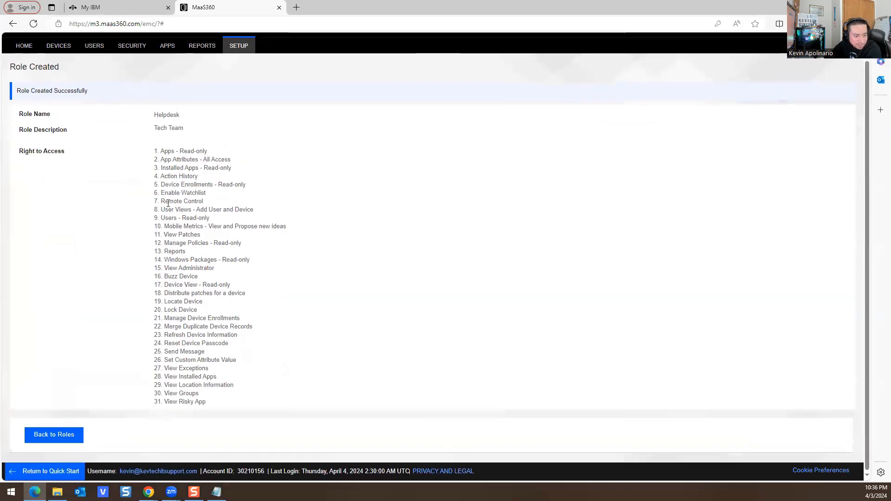
{"action": "scroll", "coordinate": [153, 265], "scroll_direction": "up", "scroll_amount": 1}
{"action": "scroll", "coordinate": [139, 255], "scroll_direction": "down", "scroll_amount": 1}
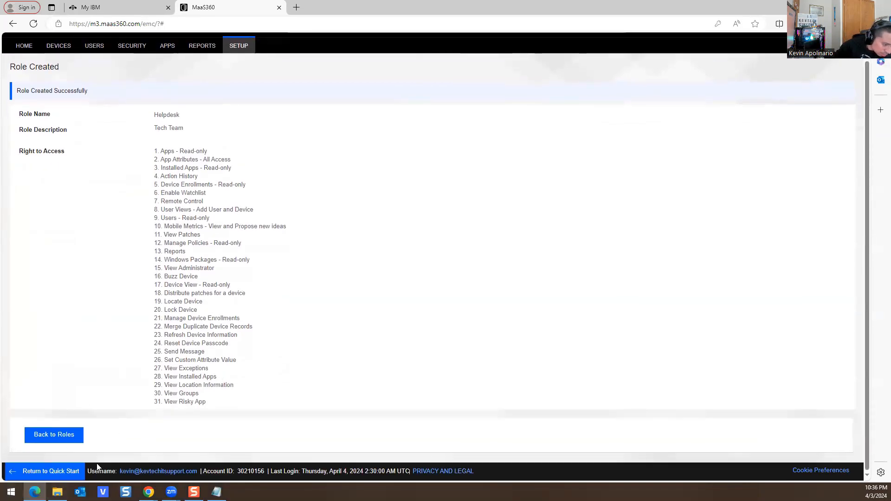
{"action": "left_click_drag", "start_coordinate": [41, 114], "coordinate": [38, 114]}
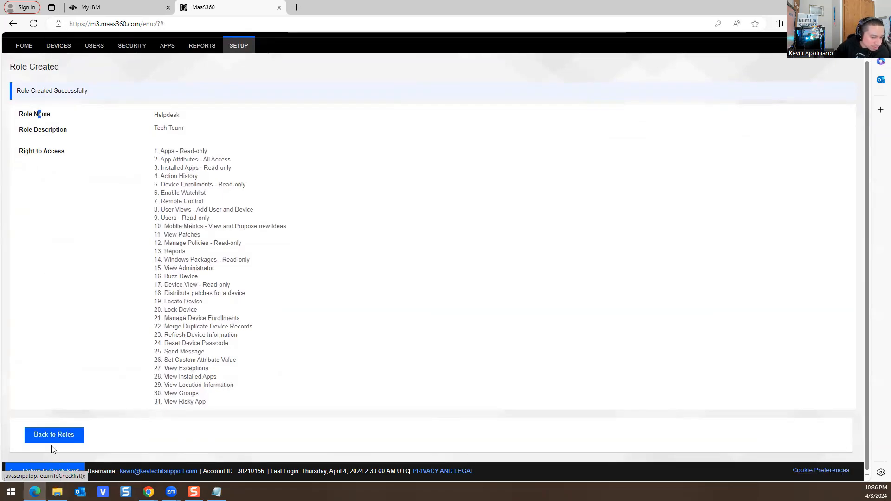
{"action": "left_click", "coordinate": [49, 436]}
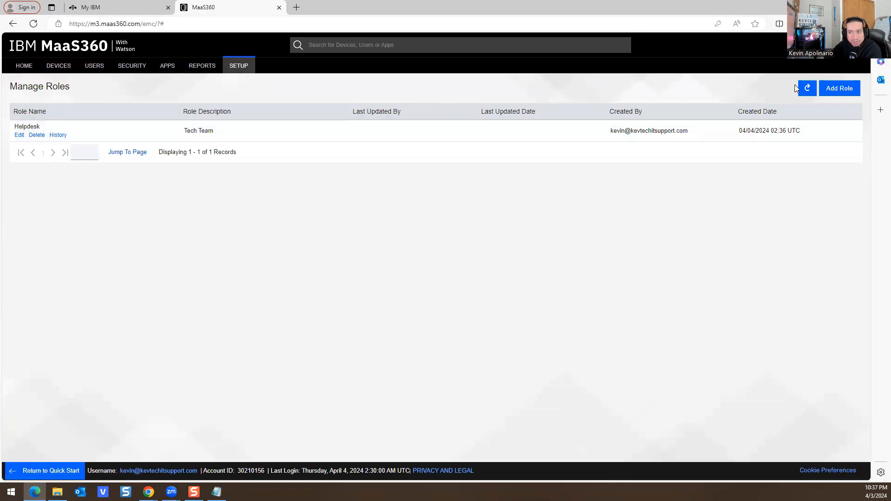
Step: Go to SETUP > Administrators to show the administrators list
{"action": "mouse_move", "coordinate": [239, 67]}
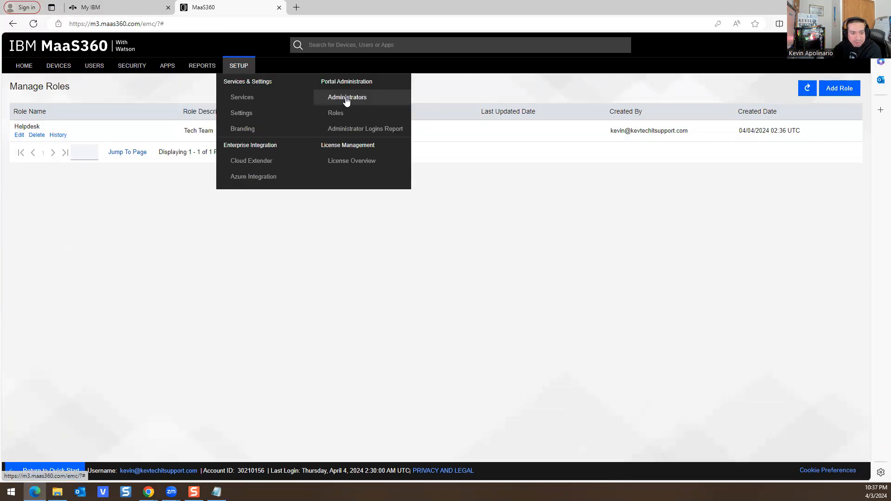
{"action": "left_click", "coordinate": [262, 97]}
{"action": "mouse_move", "coordinate": [239, 65]}
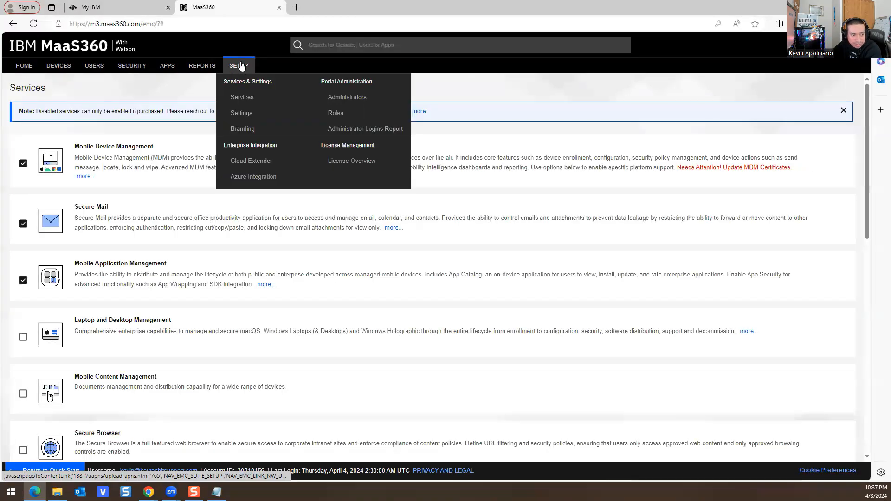
{"action": "left_click", "coordinate": [349, 98]}
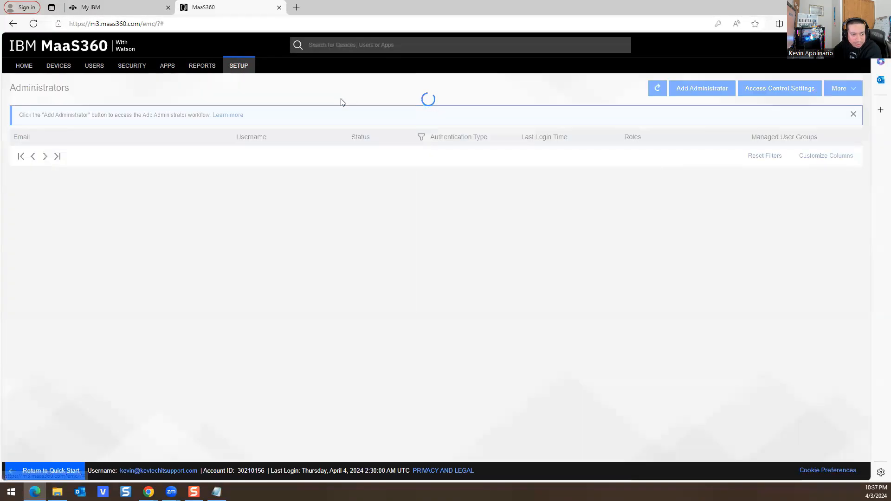
Step: Back out of Add Administrator, then close Access Control Settings with access control left disabled
{"action": "left_click", "coordinate": [682, 90]}
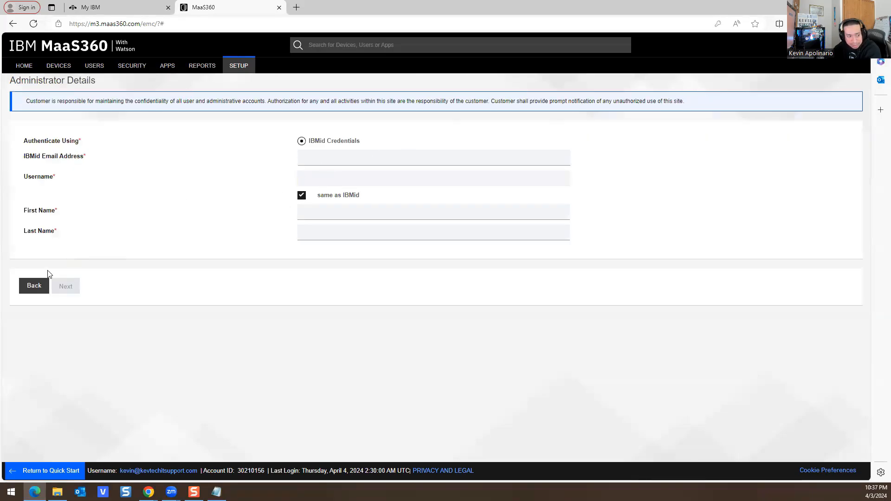
{"action": "left_click", "coordinate": [34, 285]}
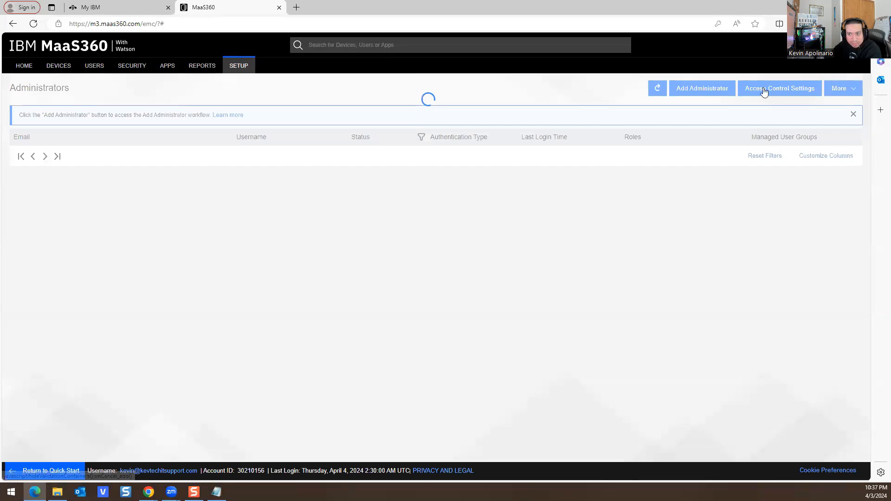
{"action": "left_click", "coordinate": [788, 88]}
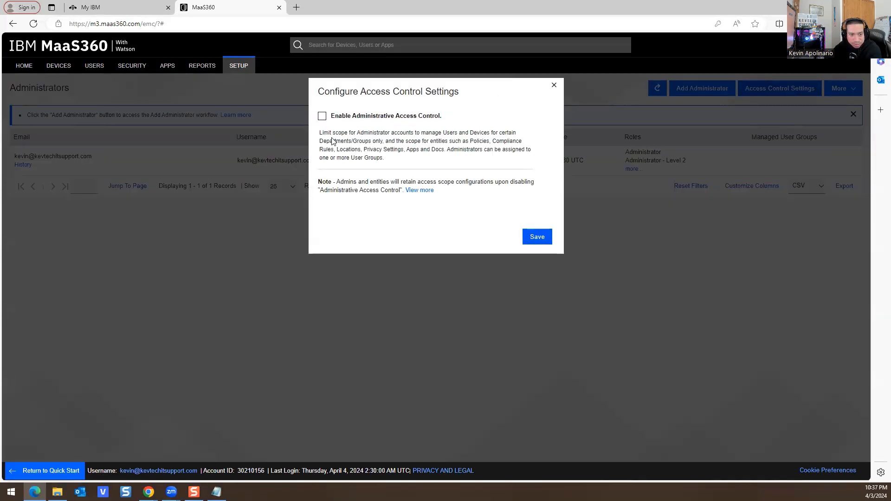
{"action": "left_click", "coordinate": [554, 85]}
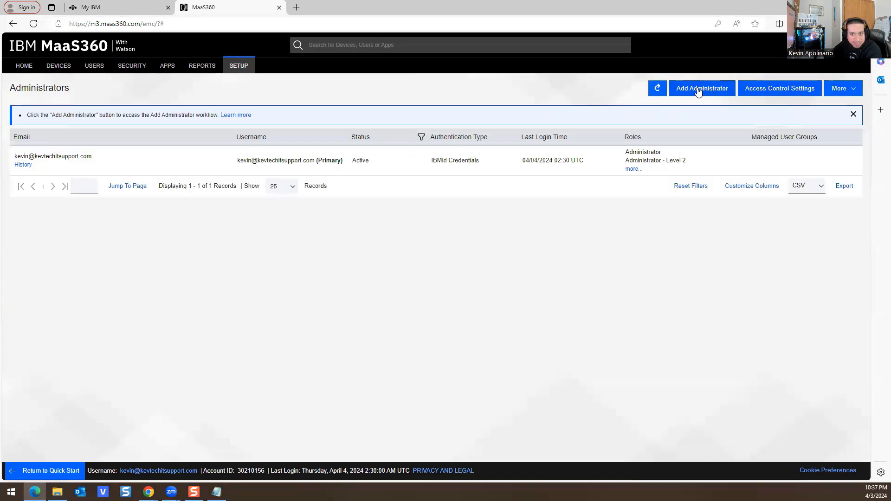
Step: Start a new administrator and fill the IBMid email field from saved info
{"action": "left_click", "coordinate": [699, 89]}
{"action": "left_click", "coordinate": [346, 159]}
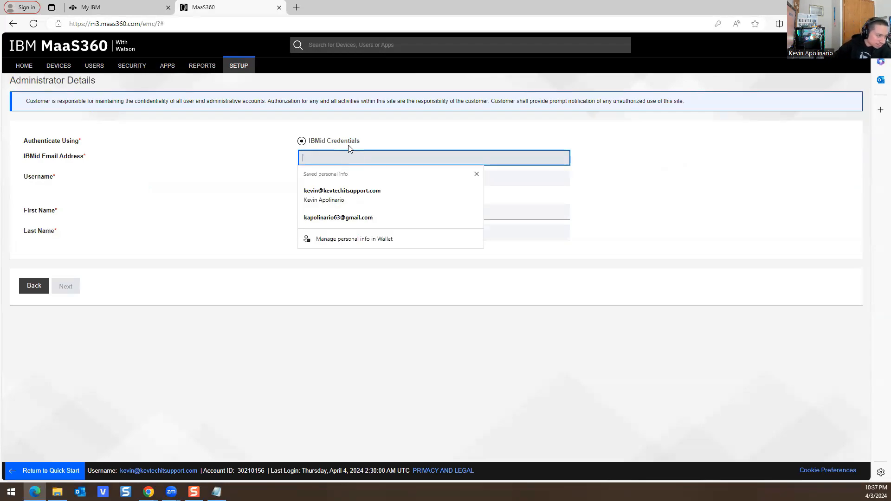
{"action": "left_click", "coordinate": [83, 158]}
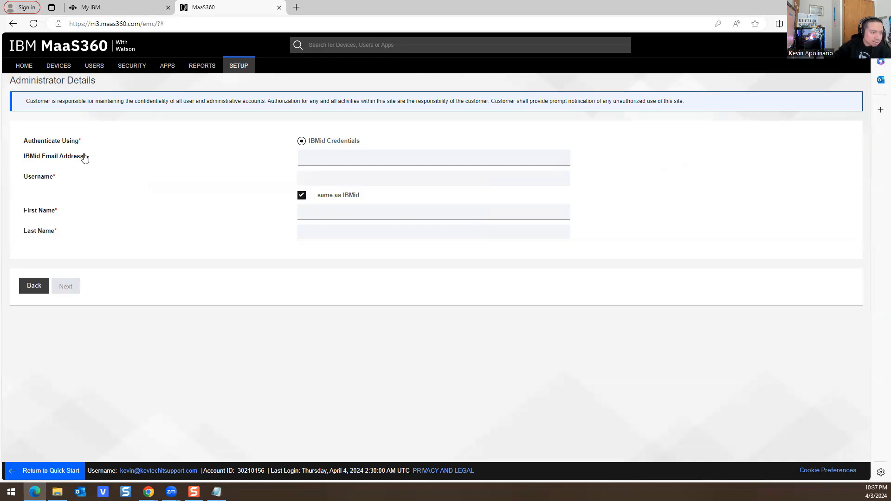
{"action": "left_click", "coordinate": [302, 163]}
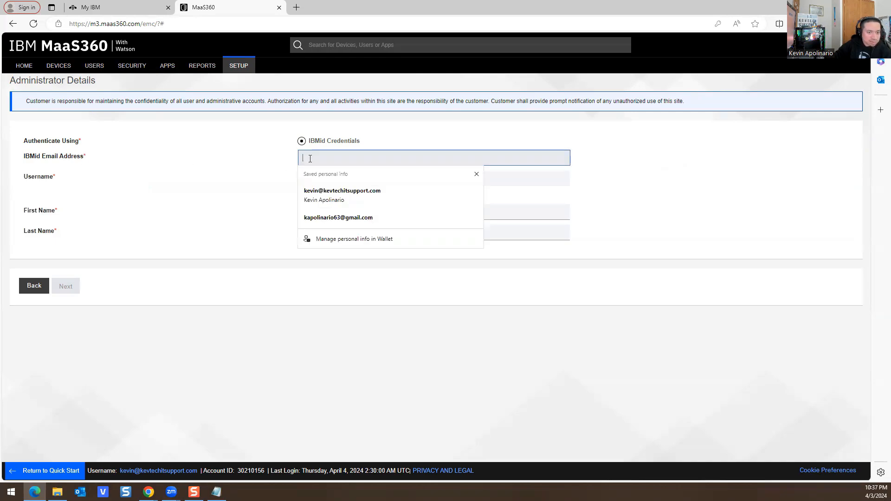
{"action": "left_click", "coordinate": [320, 217]}
Step: Enter the administrator's first and last name and advance to Assign Roles
{"action": "left_click", "coordinate": [328, 213]}
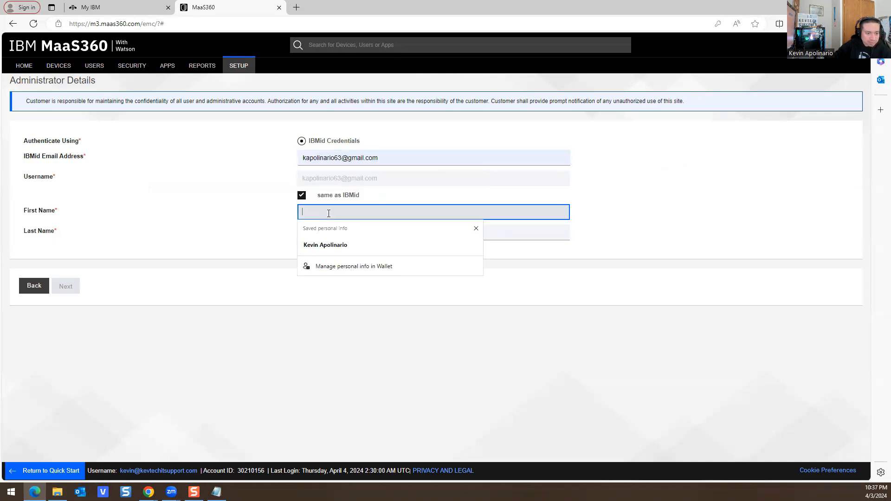
{"action": "left_click", "coordinate": [190, 209]}
{"action": "left_click", "coordinate": [299, 233]}
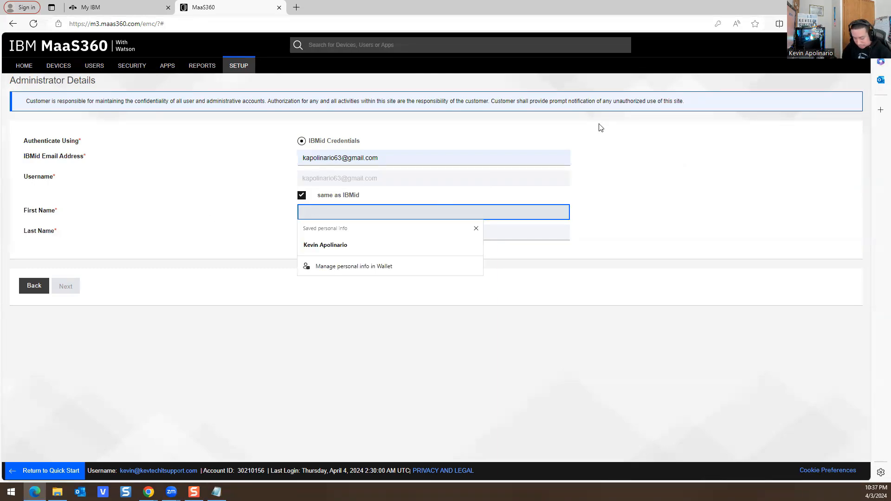
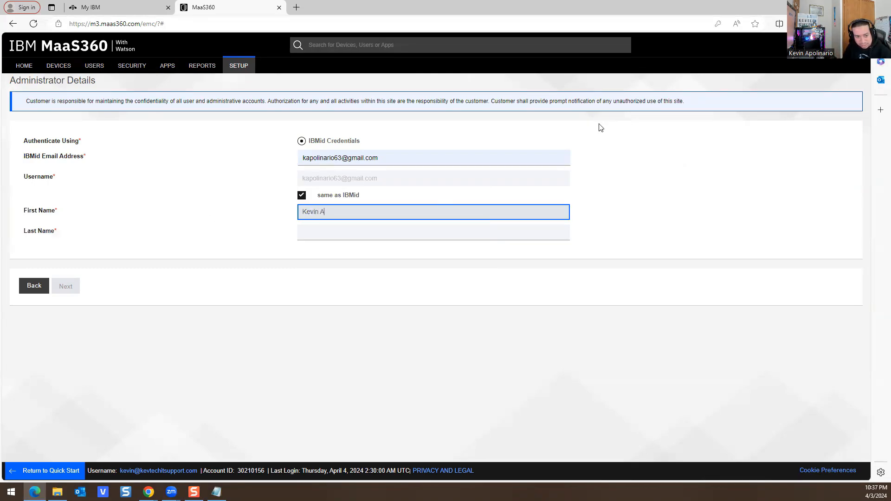
{"action": "key", "text": "Tab"}
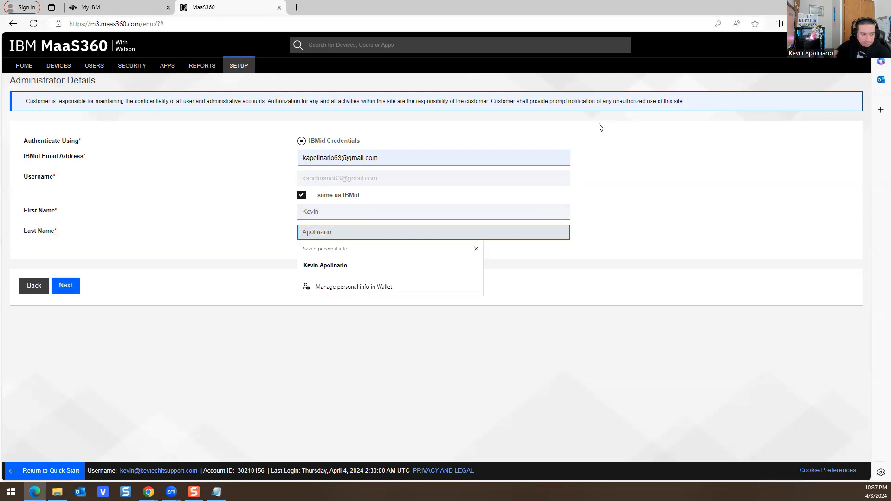
{"action": "left_click", "coordinate": [65, 288]}
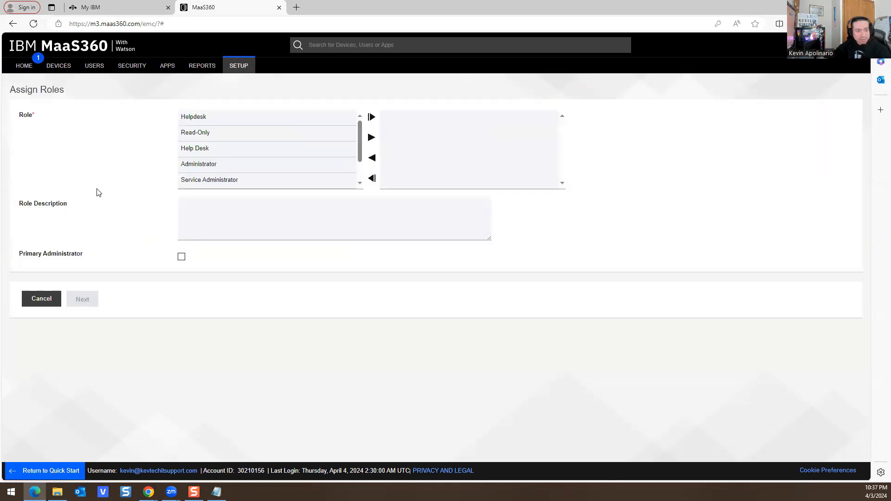
Step: Assign only the Help Desk role and continue to Review Details with primary administrator No
{"action": "left_click", "coordinate": [195, 150]}
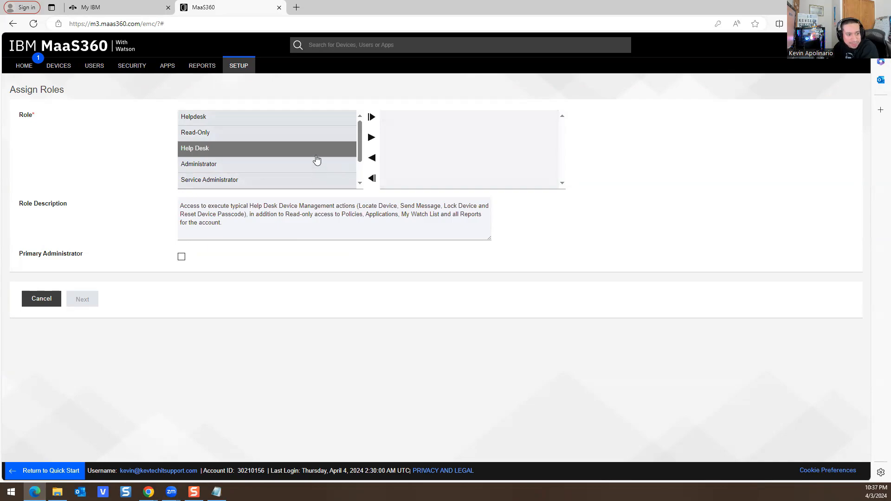
{"action": "left_click", "coordinate": [371, 117]}
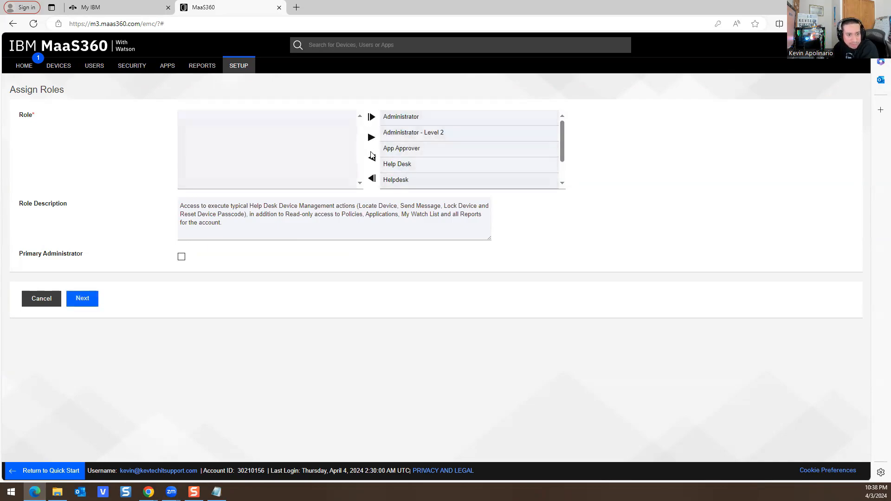
{"action": "left_click", "coordinate": [372, 178]}
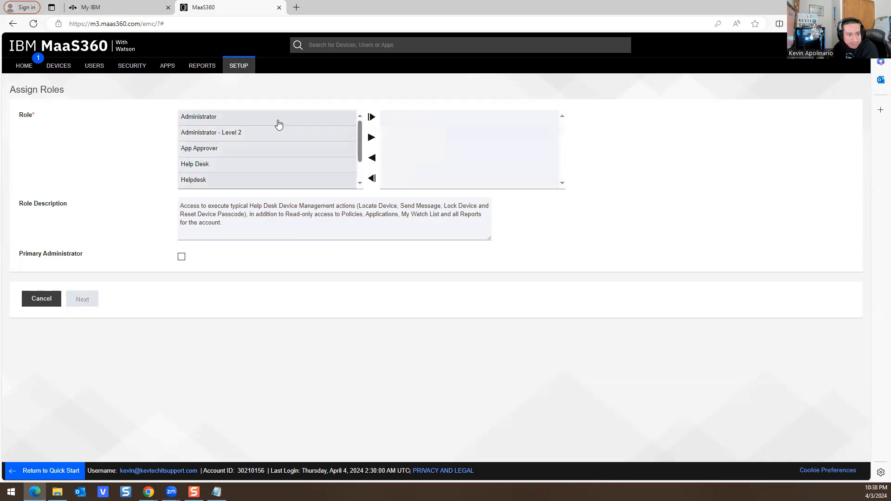
{"action": "left_click", "coordinate": [190, 169]}
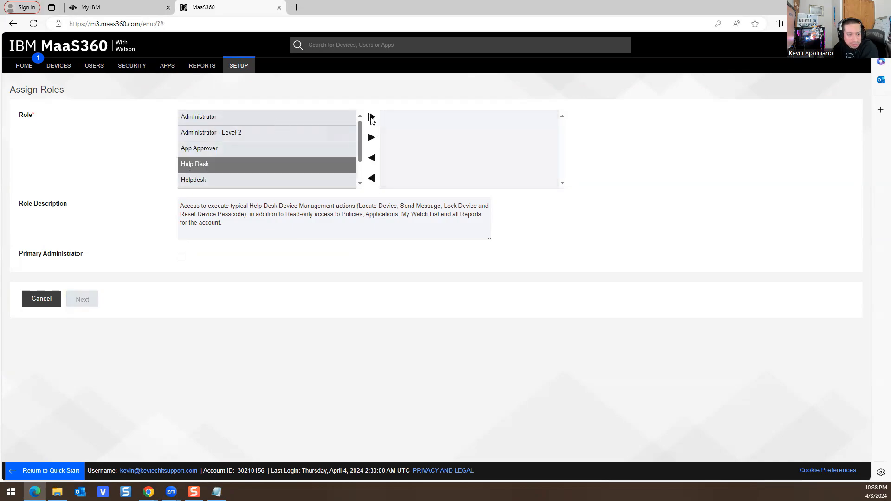
{"action": "left_click", "coordinate": [372, 159]}
{"action": "left_click", "coordinate": [227, 169]}
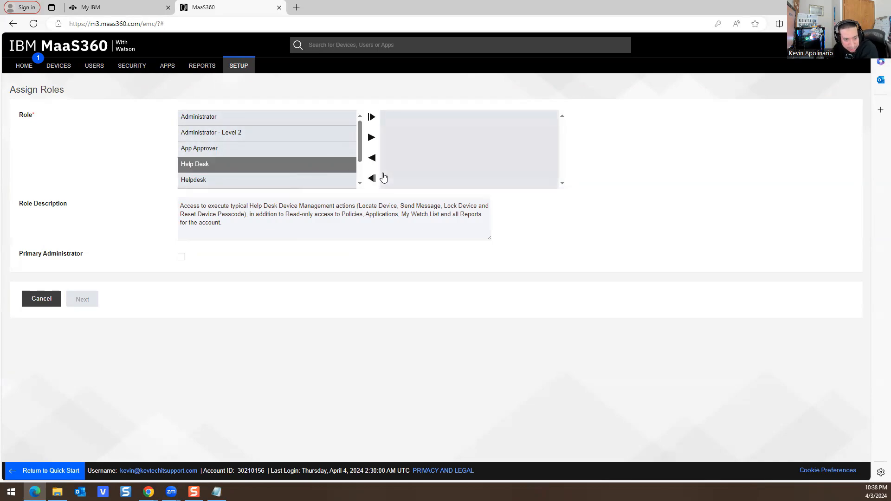
{"action": "left_click", "coordinate": [372, 138]}
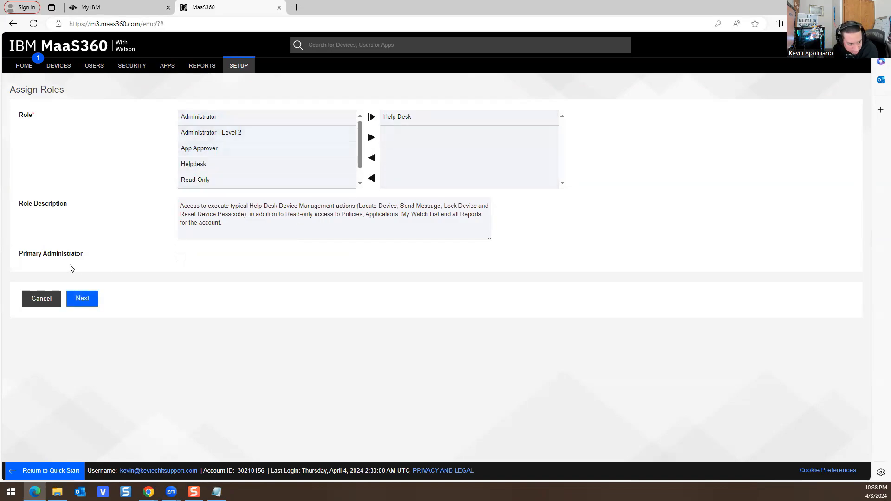
{"action": "left_click", "coordinate": [80, 299]}
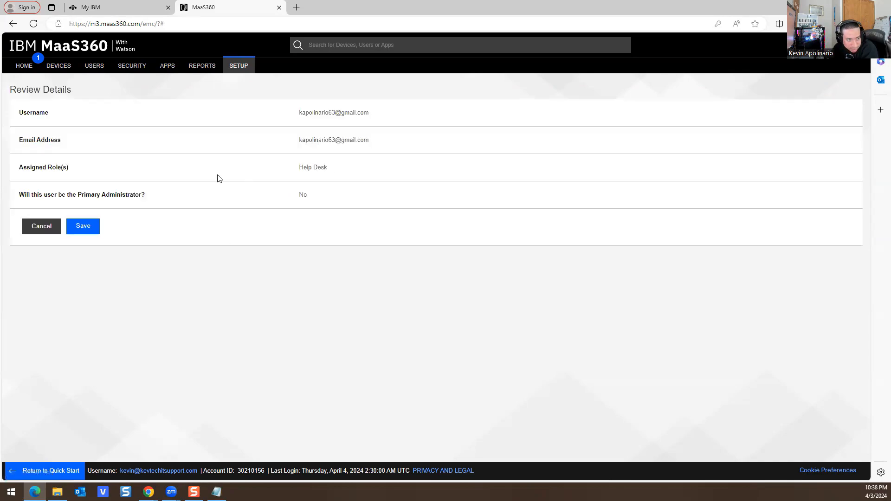
Step: Save the Help Desk administrator, confirm with the password, and bring up the Gmail invite email
{"action": "left_click", "coordinate": [87, 231]}
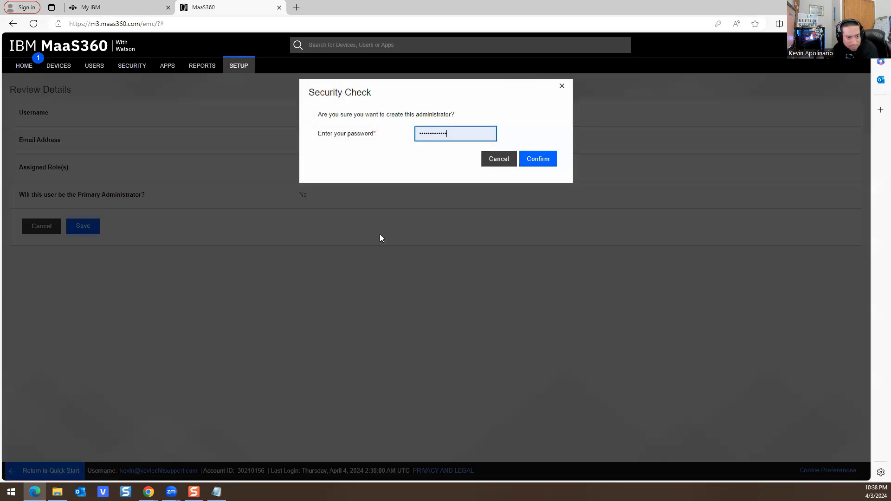
{"action": "left_click", "coordinate": [537, 159]}
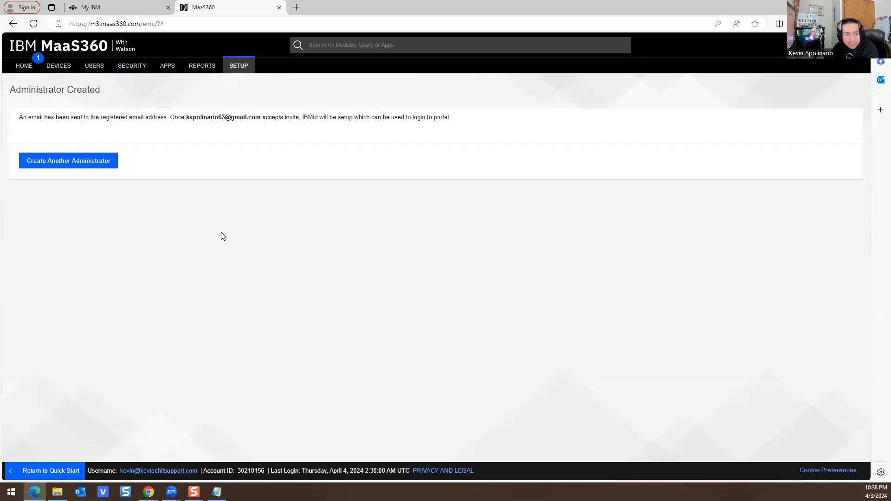
{"action": "left_click_drag", "start_coordinate": [52, 117], "coordinate": [452, 120]}
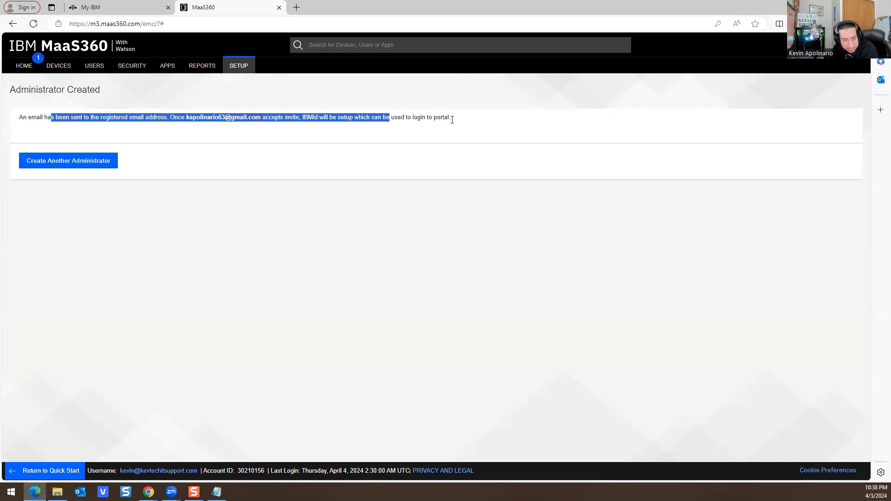
{"action": "left_click", "coordinate": [466, 177]}
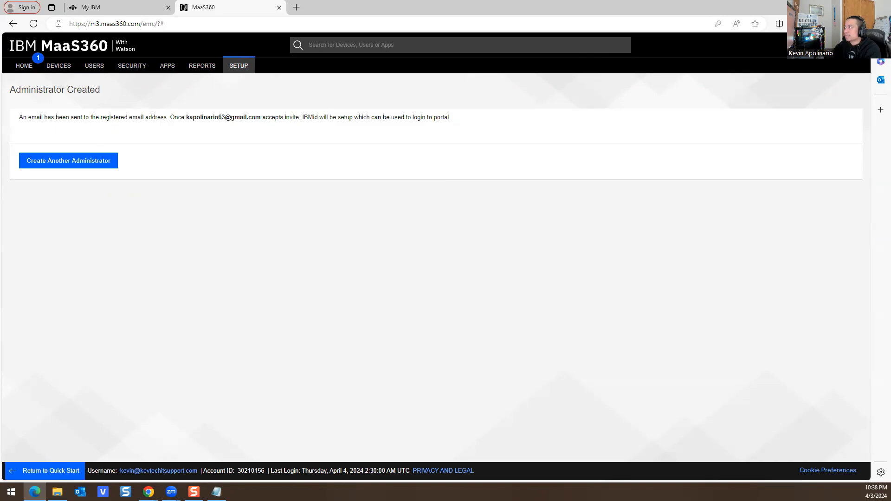
{"action": "key", "text": "alt+Tab"}
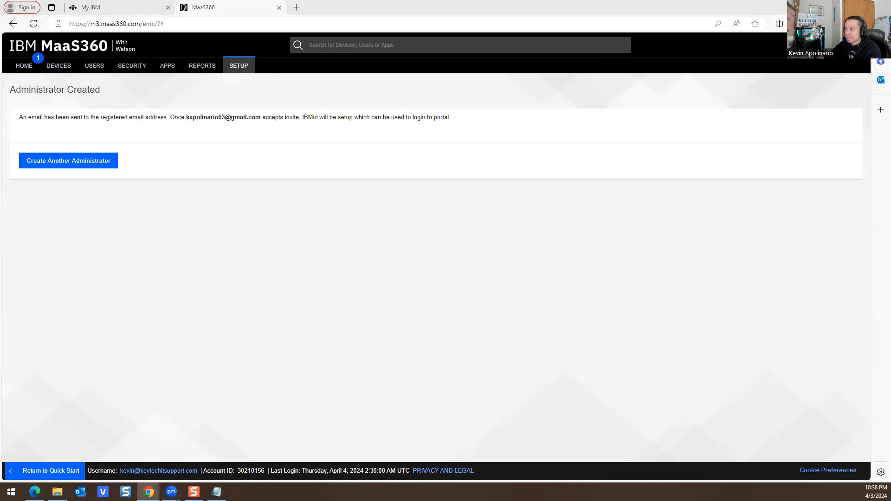
{"action": "key", "text": "alt+Tab"}
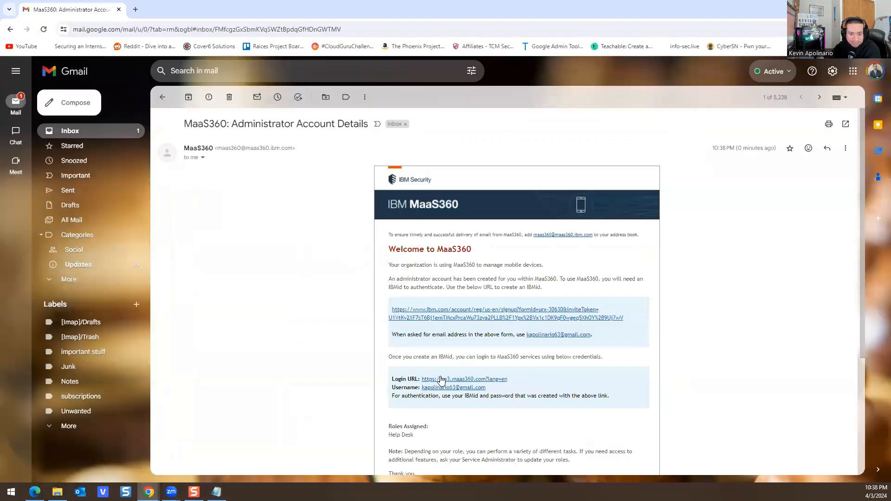
{"action": "left_click", "coordinate": [450, 320]}
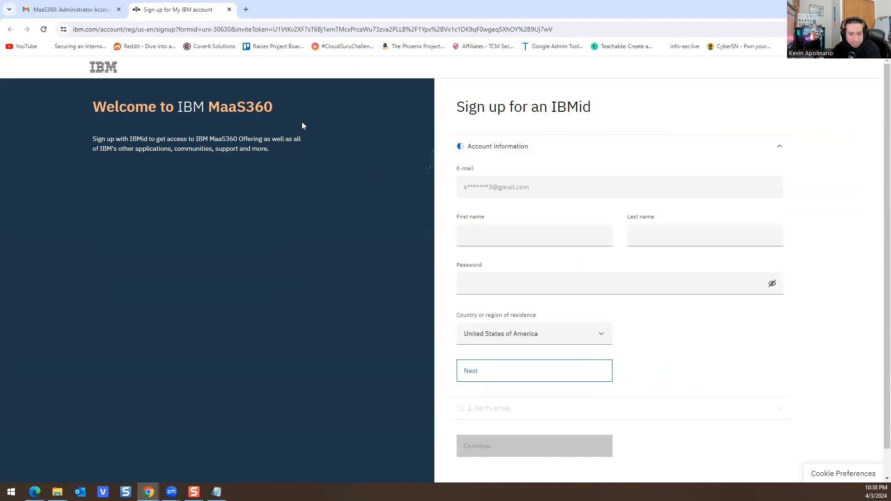
{"action": "left_click", "coordinate": [229, 9]}
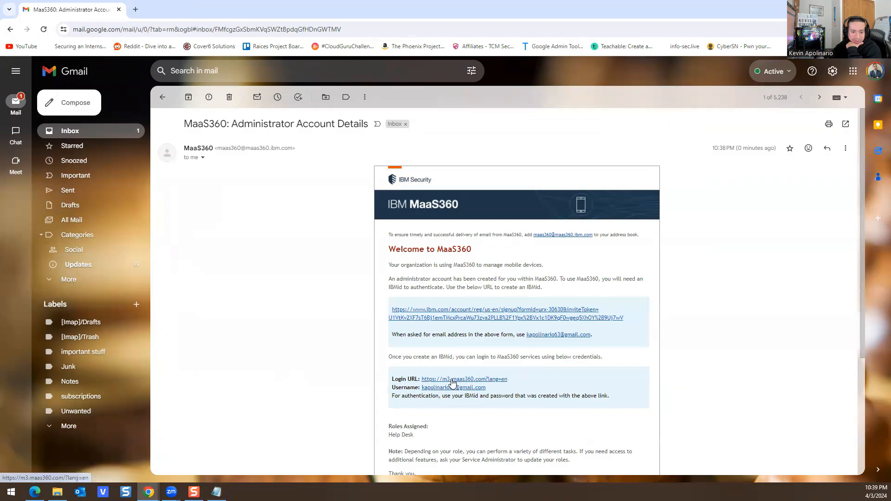
{"action": "scroll", "coordinate": [441, 403], "scroll_direction": "down", "scroll_amount": 3}
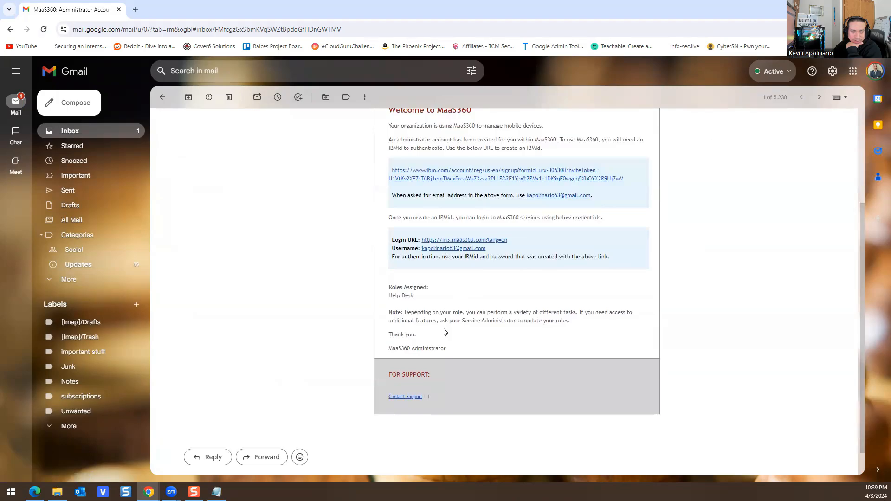
Step: Open the email's Login URL in its own tab, then return to the Gmail tab
{"action": "left_click", "coordinate": [471, 241]}
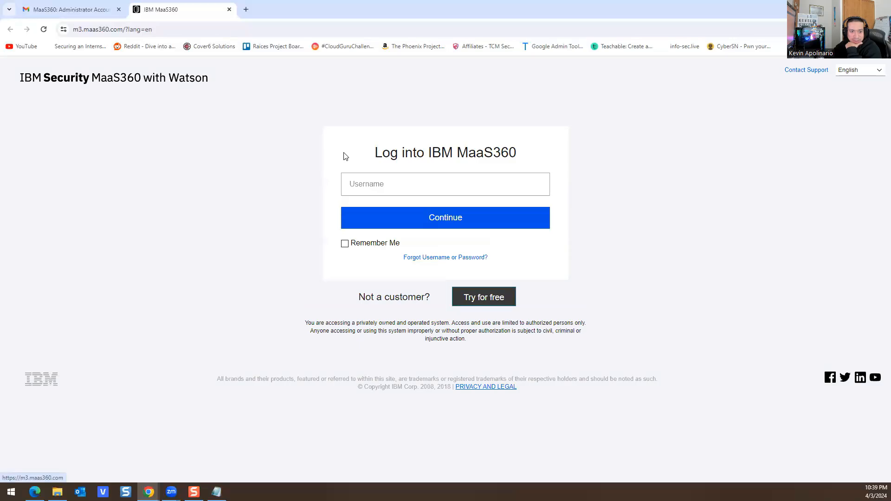
{"action": "left_click", "coordinate": [351, 184]}
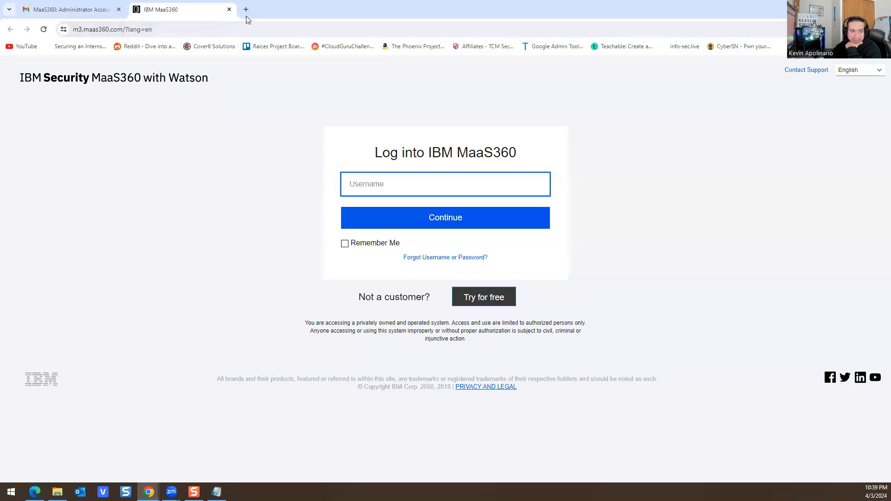
{"action": "left_click", "coordinate": [104, 7]}
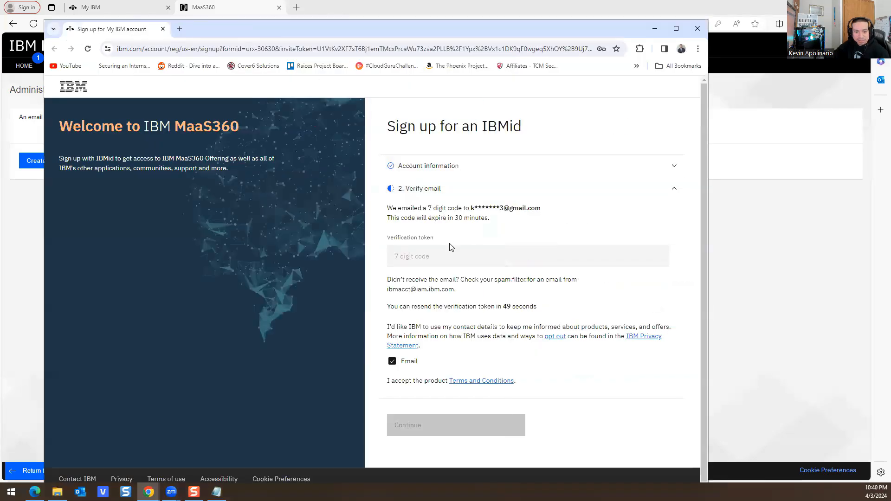
Step: Verify the IBMid sign-up with the pasted emailed token and proceed
{"action": "left_click", "coordinate": [445, 253]}
{"action": "key", "text": "ctrl+v"}
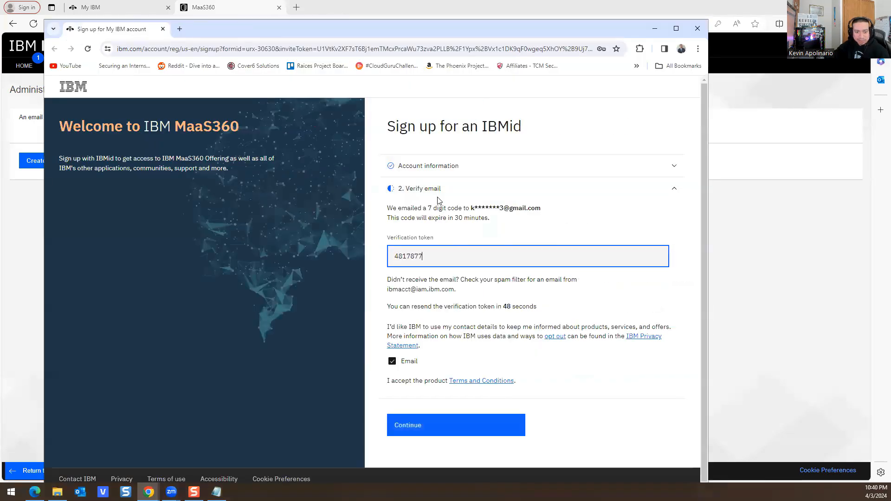
{"action": "left_click", "coordinate": [428, 428]}
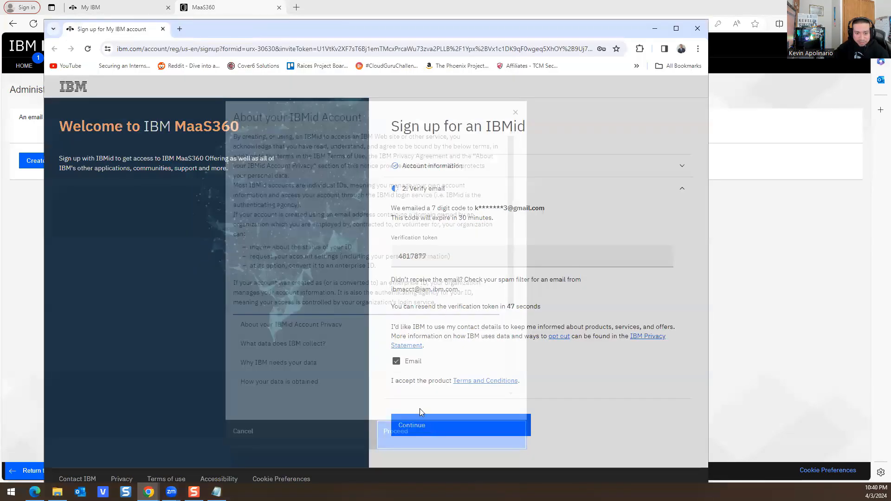
{"action": "left_click", "coordinate": [424, 444]}
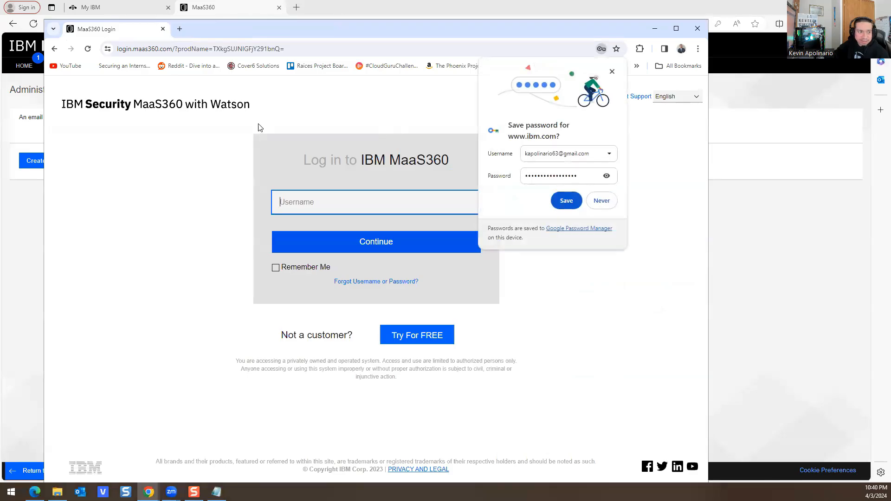
Step: Decline saving the password and submit the new administrator's email as the login username
{"action": "left_click_drag", "start_coordinate": [258, 34], "coordinate": [267, 99]}
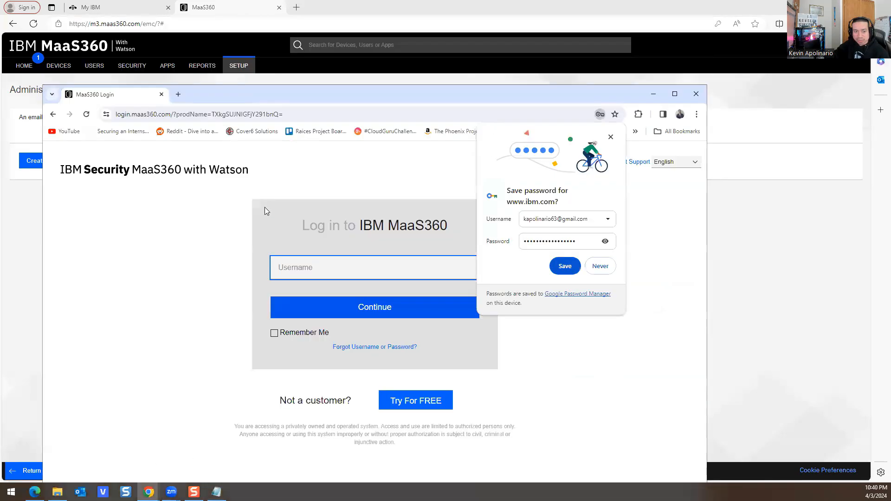
{"action": "left_click", "coordinate": [607, 267]}
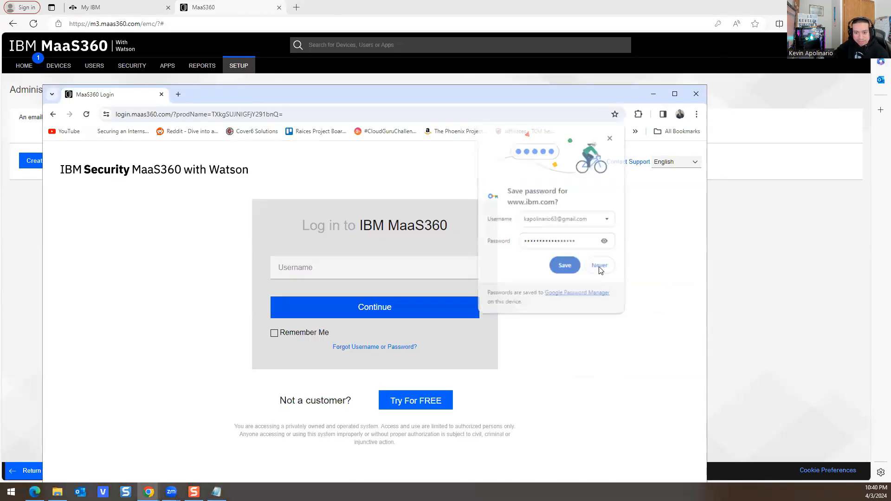
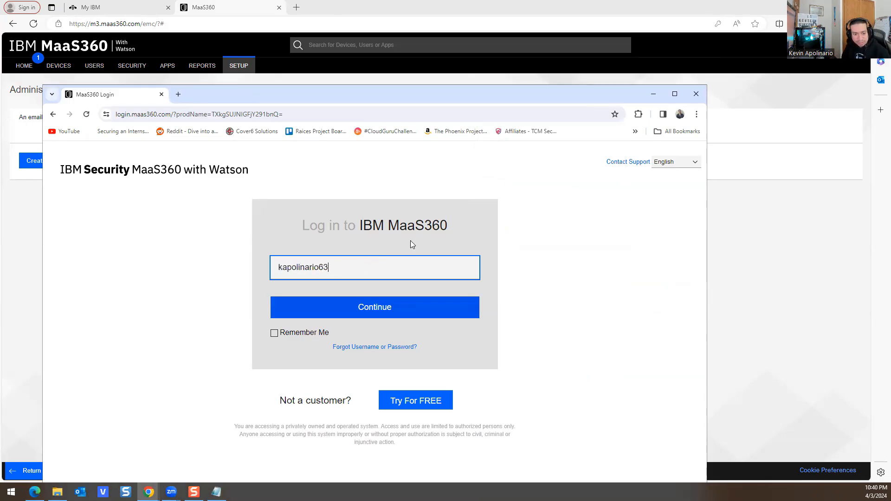
{"action": "key", "text": "Return"}
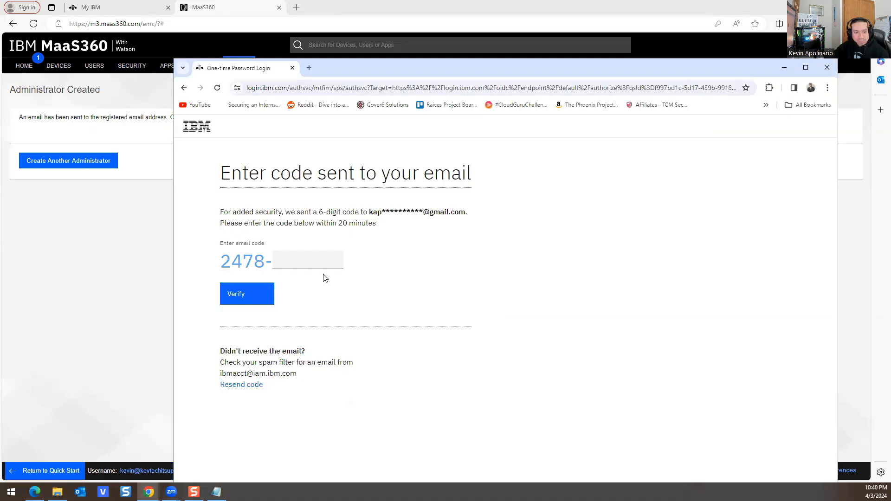
Step: Verify the pasted one-time passcode, decline saving the password, and maximize the profile window
{"action": "left_click", "coordinate": [325, 261]}
{"action": "key", "text": "ctrl+v"}
{"action": "left_click", "coordinate": [241, 295]}
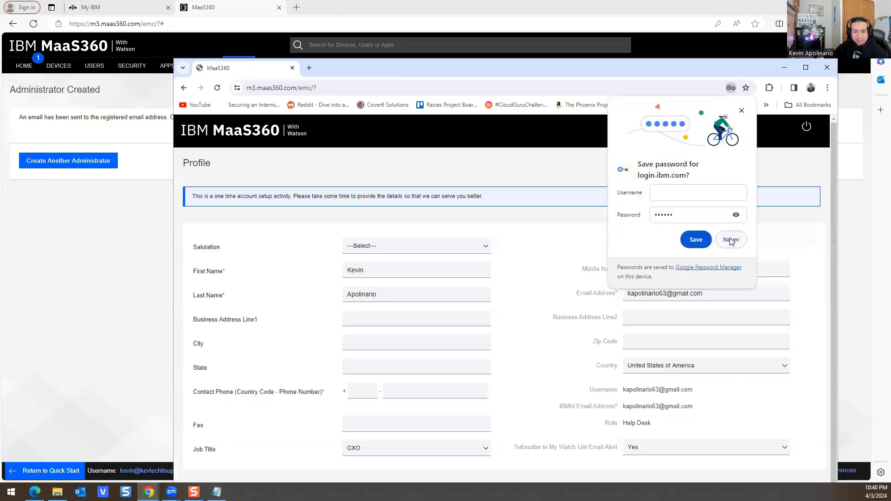
{"action": "left_click", "coordinate": [727, 240]}
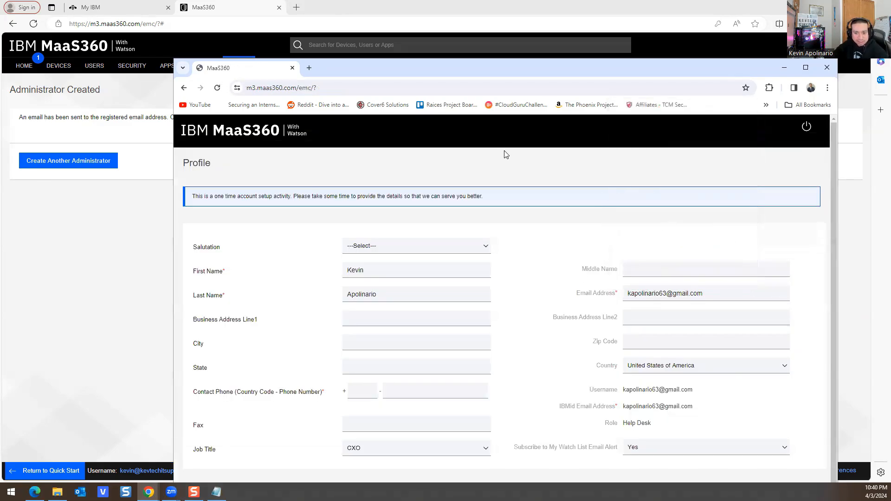
{"action": "left_click", "coordinate": [805, 67]}
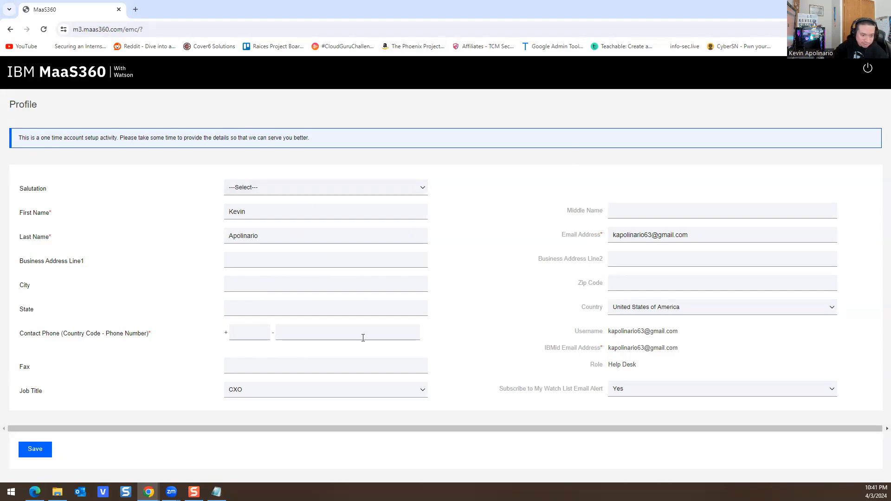
Step: Set the job title to Help Desk or Technical Support Manager and save the profile
{"action": "left_click", "coordinate": [253, 392]}
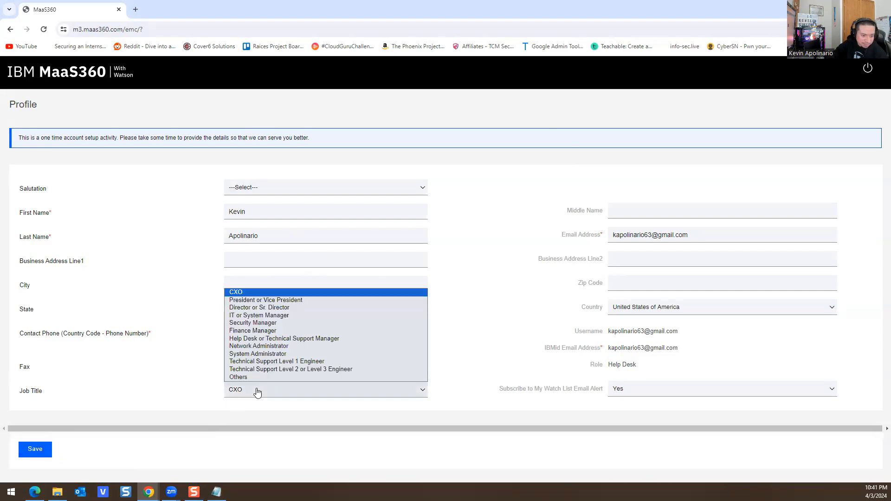
{"action": "left_click", "coordinate": [249, 338]}
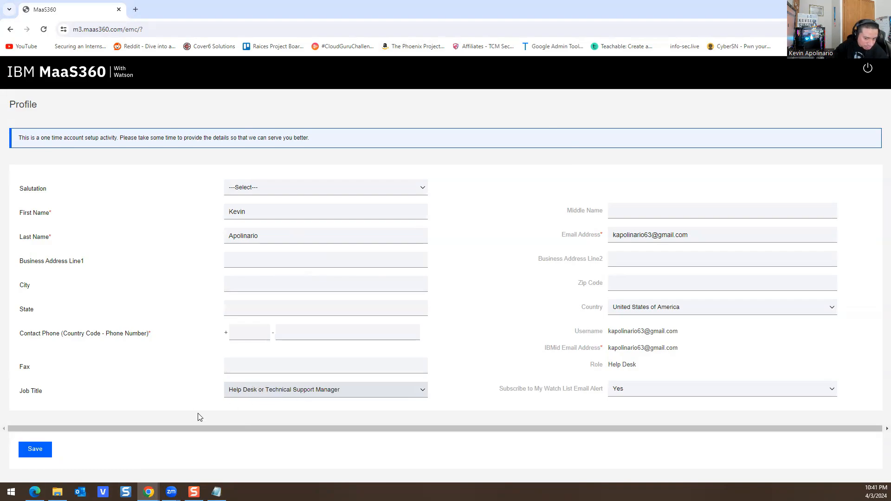
{"action": "left_click", "coordinate": [32, 449]}
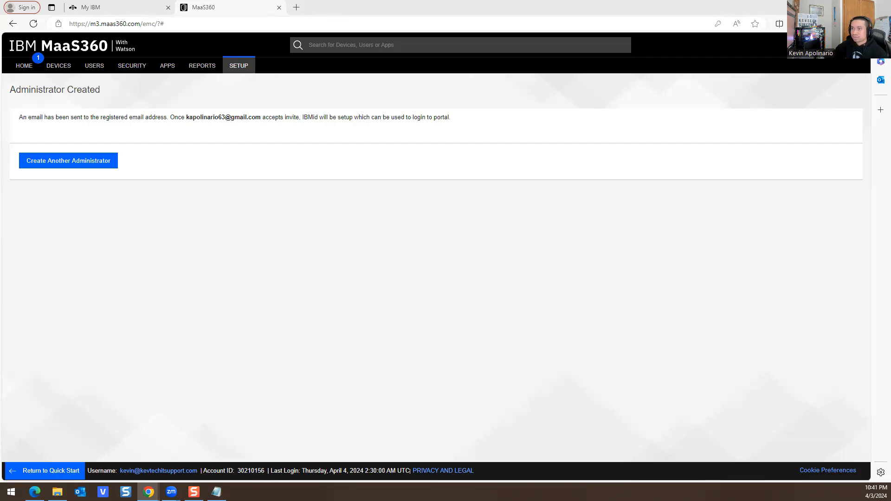
Step: Bring the second MaaS360 window forward, dismiss Let's get started, and open Users
{"action": "left_click_drag", "start_coordinate": [0, 89], "coordinate": [380, 89]}
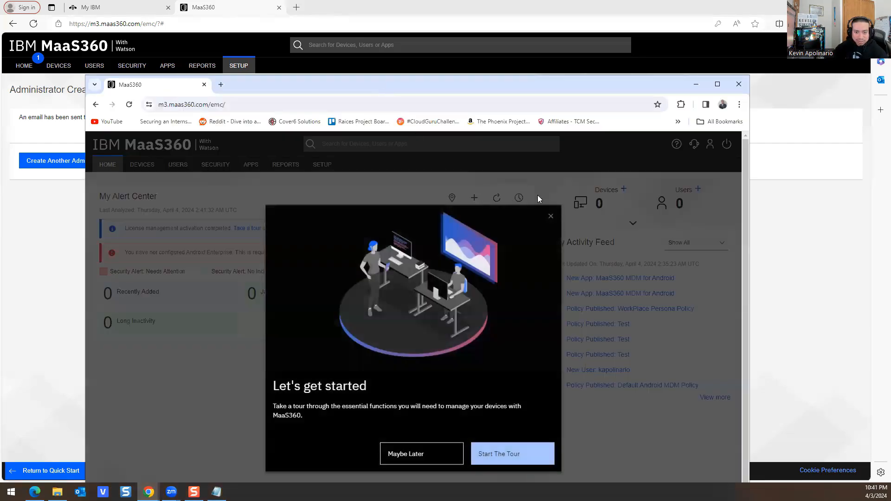
{"action": "left_click", "coordinate": [551, 216]}
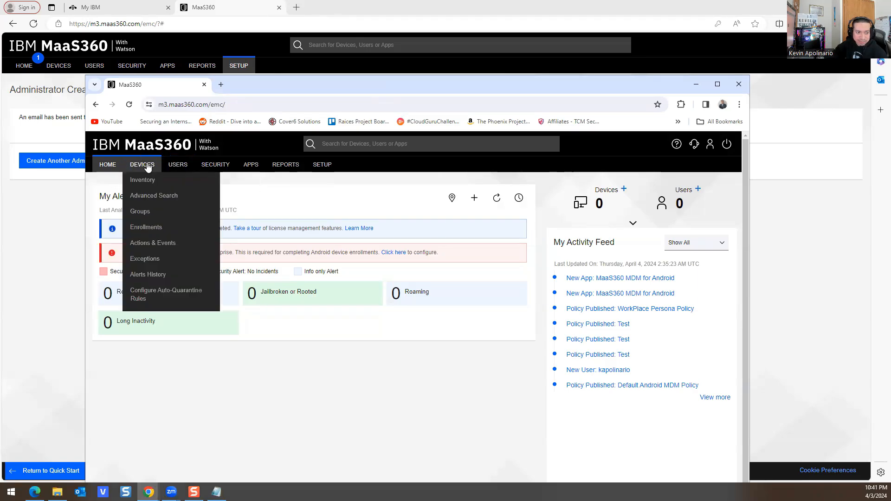
{"action": "left_click", "coordinate": [179, 165]}
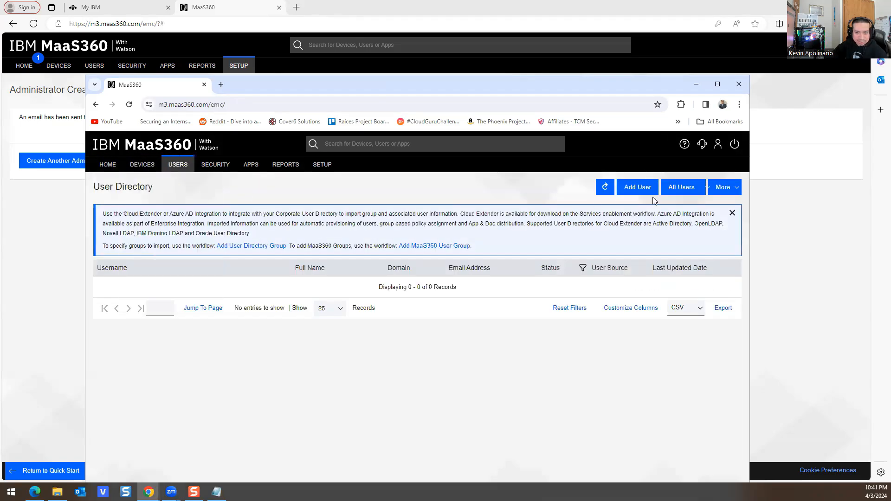
Step: Open Setup > Administrators in the second window to see both active administrators
{"action": "mouse_move", "coordinate": [317, 171]}
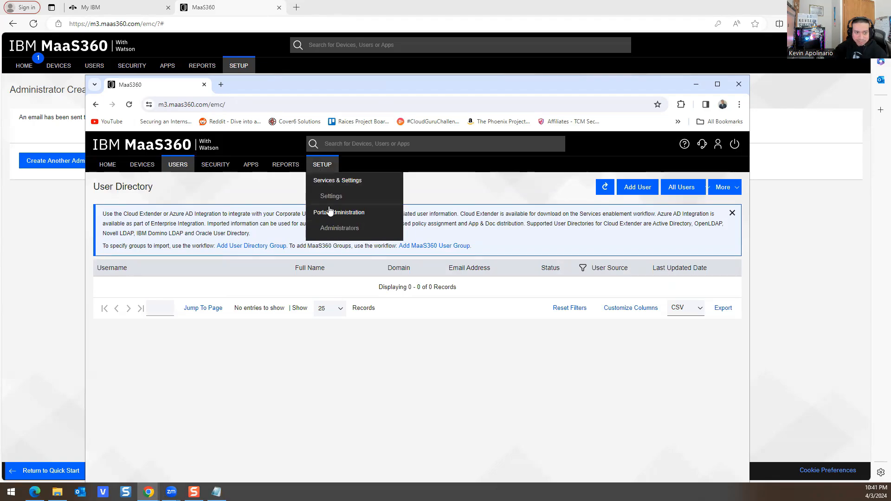
{"action": "left_click", "coordinate": [354, 24]}
{"action": "left_click", "coordinate": [247, 266]}
{"action": "mouse_move", "coordinate": [239, 66]}
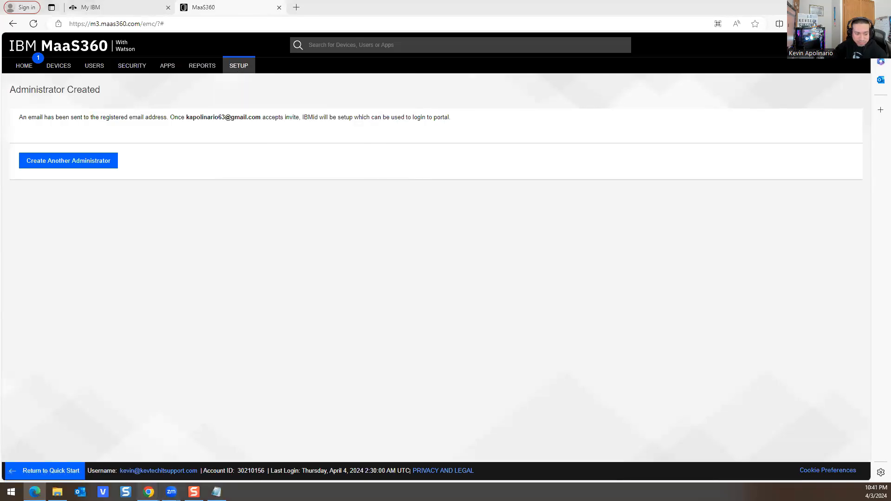
{"action": "mouse_move", "coordinate": [148, 491]}
{"action": "left_click", "coordinate": [311, 461]}
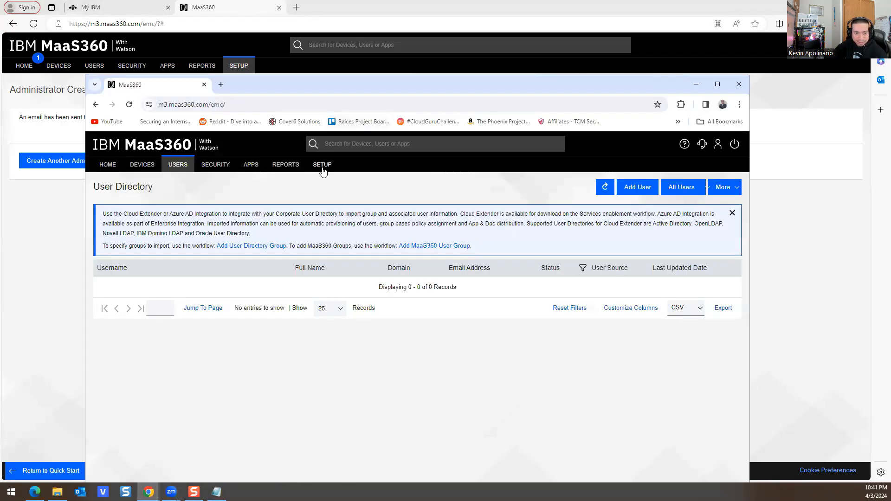
{"action": "mouse_move", "coordinate": [318, 171]}
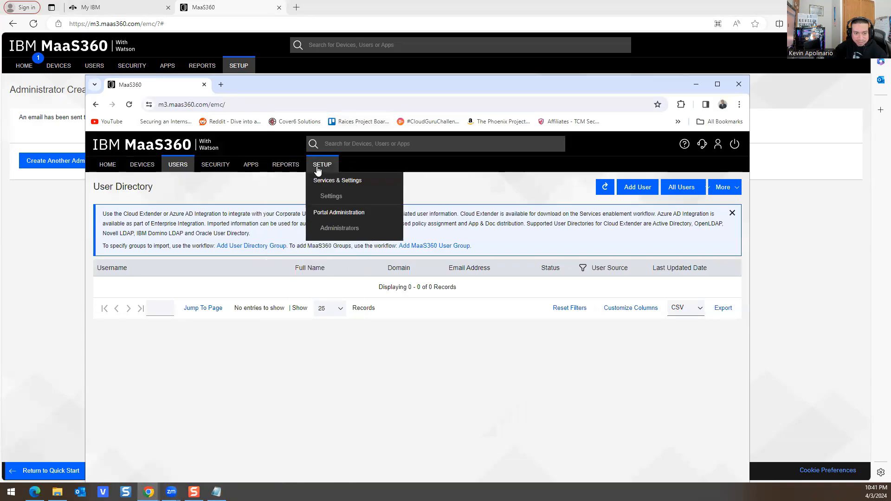
{"action": "left_click", "coordinate": [332, 229]}
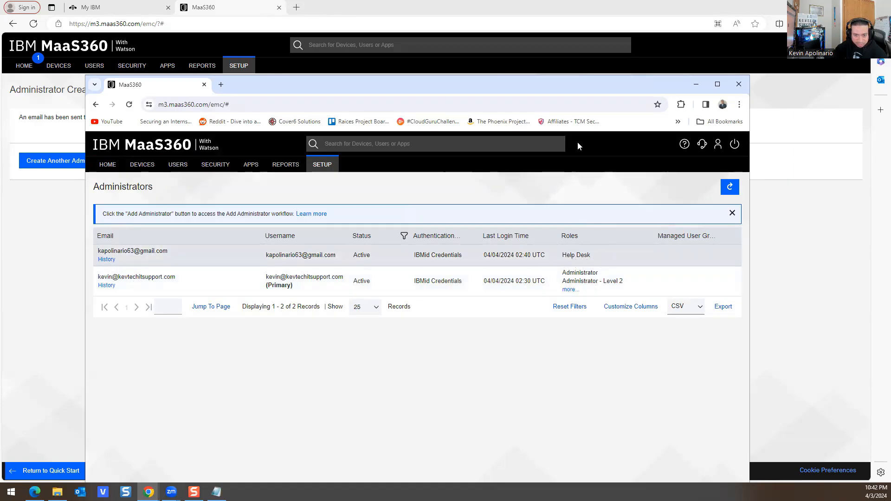
Step: Close the second browser window and show the Administrators list in Edge
{"action": "left_click", "coordinate": [737, 85]}
{"action": "mouse_move", "coordinate": [233, 65]}
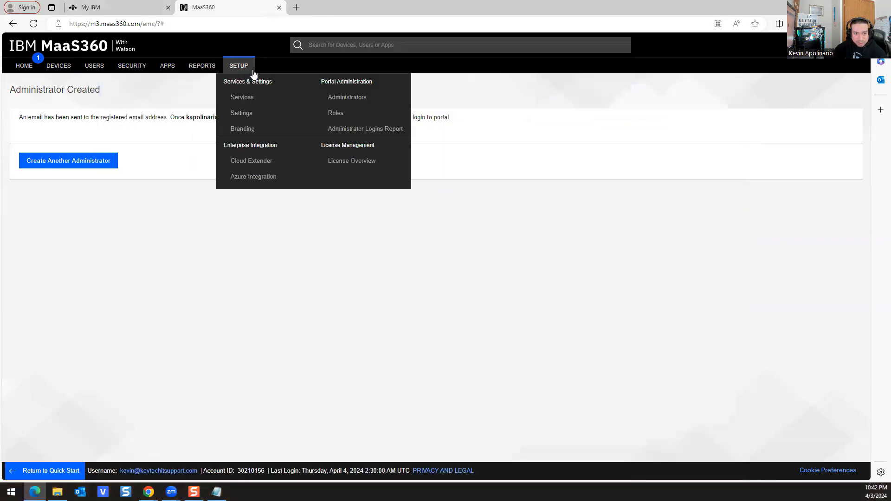
{"action": "left_click", "coordinate": [334, 97]}
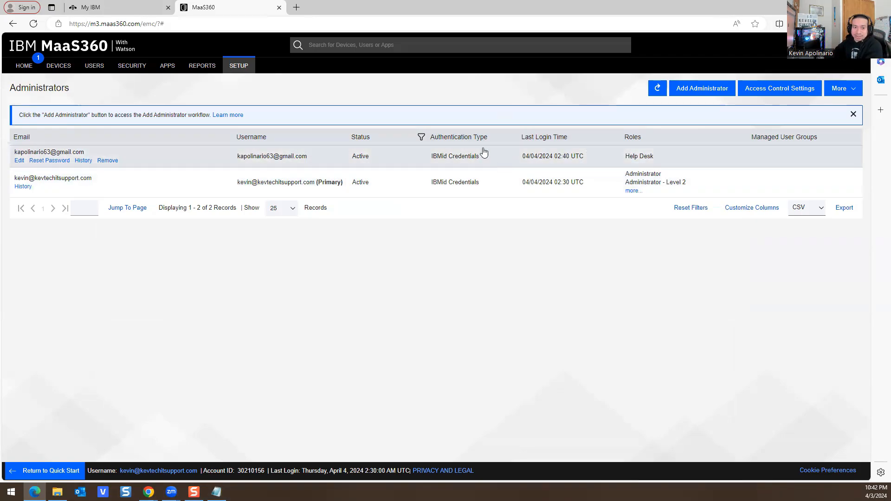
{"action": "mouse_move", "coordinate": [192, 78]}
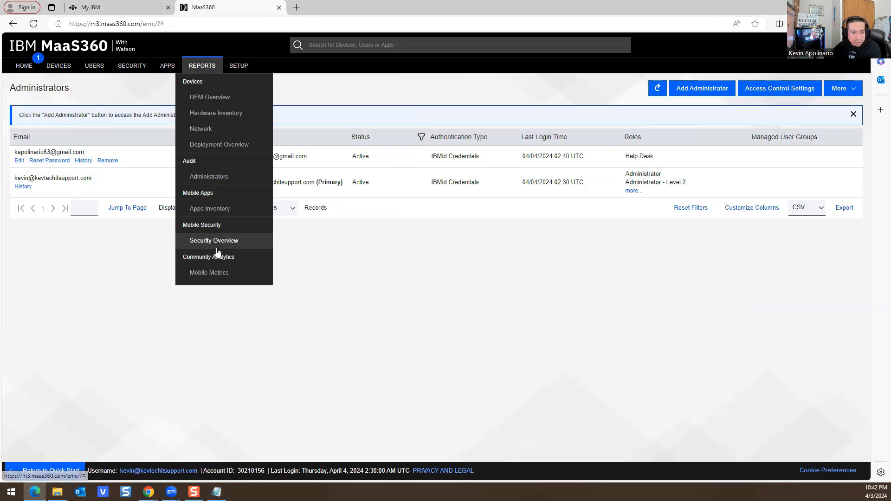
Step: Open the Administrator Audit Report page and tick all ten report types
{"action": "left_click", "coordinate": [207, 179]}
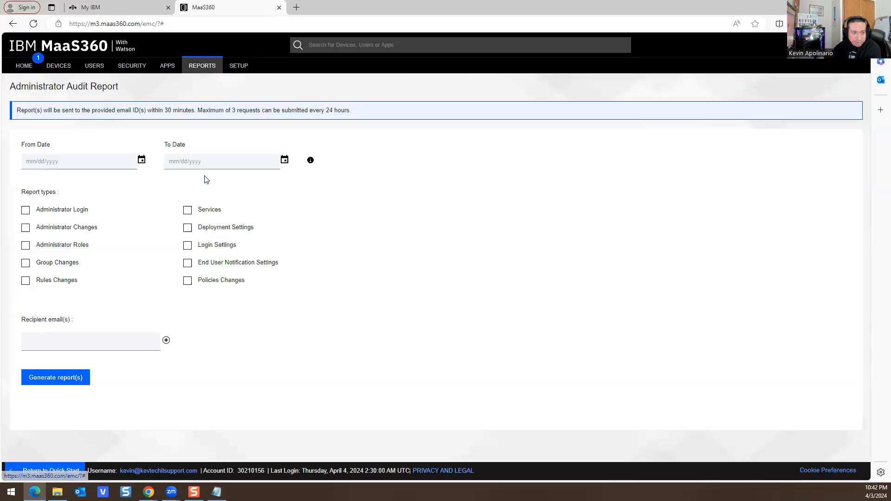
{"action": "double_click", "coordinate": [342, 9]}
{"action": "left_click", "coordinate": [155, 219]}
{"action": "left_click", "coordinate": [155, 254]}
{"action": "left_click", "coordinate": [155, 237]}
{"action": "left_click", "coordinate": [155, 272]}
{"action": "left_click", "coordinate": [155, 290]}
{"action": "left_click", "coordinate": [292, 218]}
{"action": "left_click", "coordinate": [292, 237]}
{"action": "left_click", "coordinate": [291, 255]}
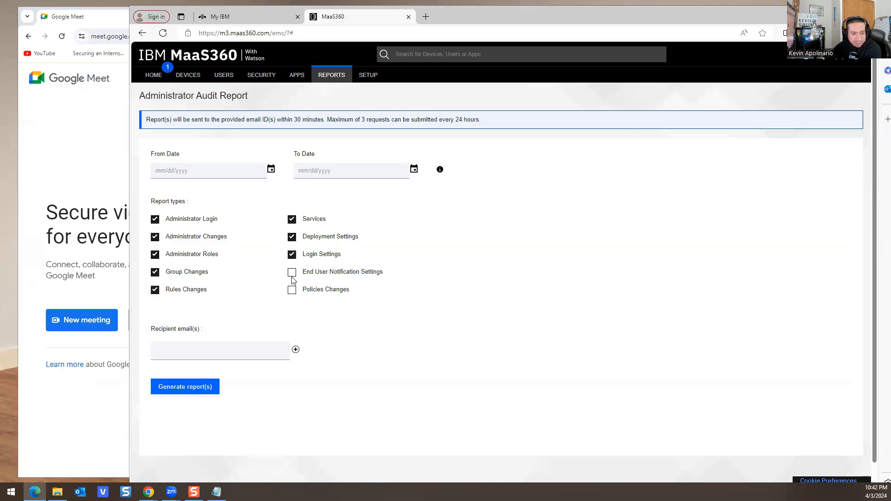
{"action": "left_click", "coordinate": [292, 272]}
{"action": "left_click", "coordinate": [292, 290]}
Step: Set From and To Date to 04/03/2024, add the recipient e-mail, and submit the report
{"action": "left_click", "coordinate": [271, 170]}
{"action": "left_click", "coordinate": [232, 230]}
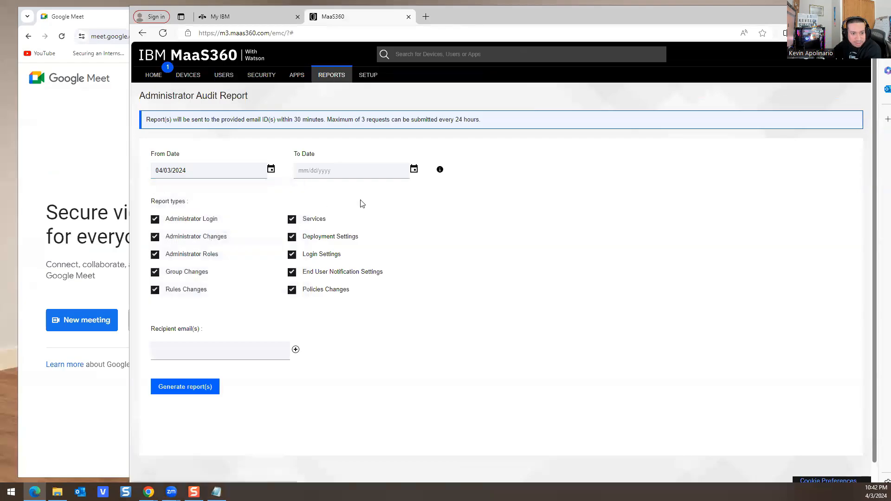
{"action": "left_click", "coordinate": [413, 169]}
{"action": "left_click", "coordinate": [374, 230]}
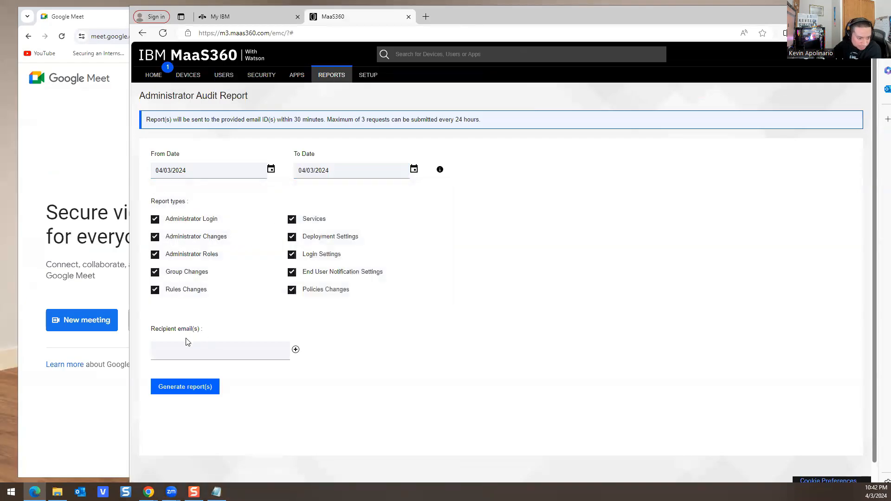
{"action": "left_click", "coordinate": [189, 351]}
{"action": "left_click", "coordinate": [194, 385]}
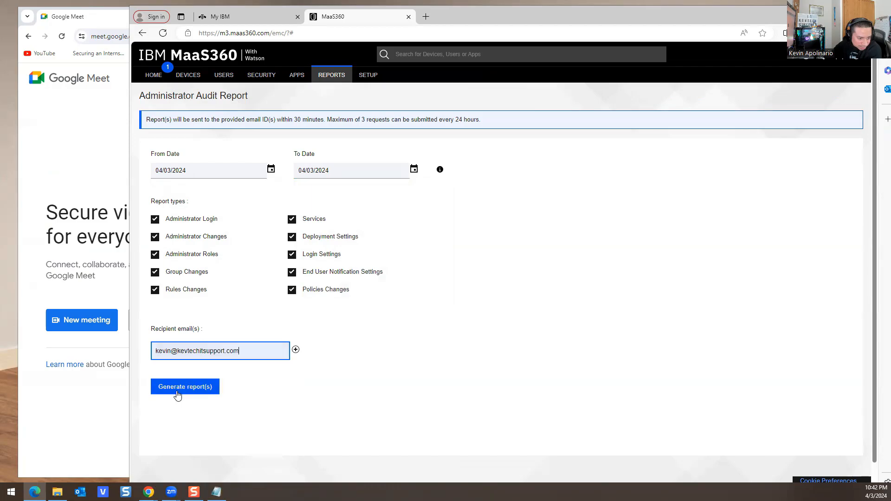
{"action": "left_click", "coordinate": [183, 387]}
{"action": "left_click", "coordinate": [609, 156]}
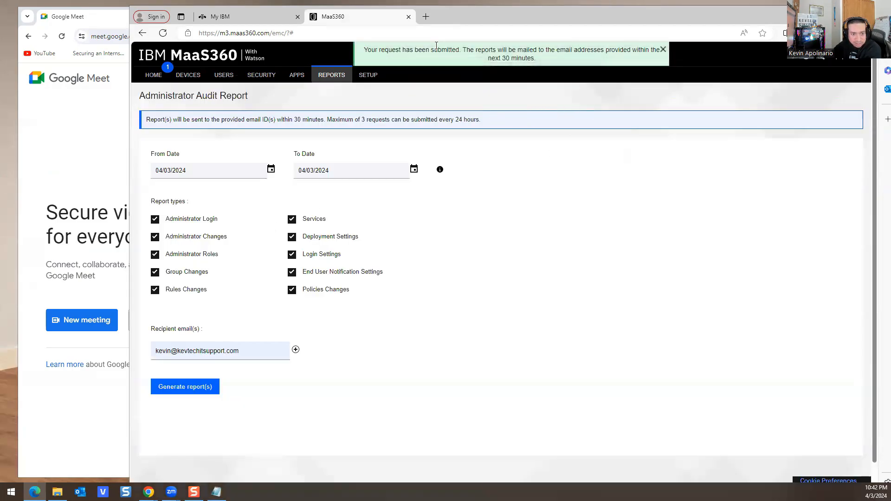
{"action": "left_click_drag", "start_coordinate": [457, 18], "coordinate": [890, 18]}
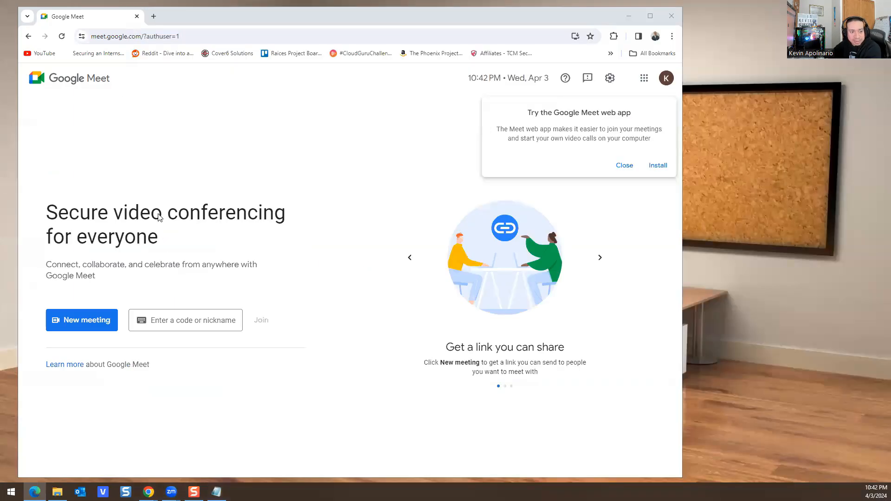
Step: Close Google Meet and save the 31 KB audit report zip attachment into Downloads
{"action": "left_click", "coordinate": [671, 17]}
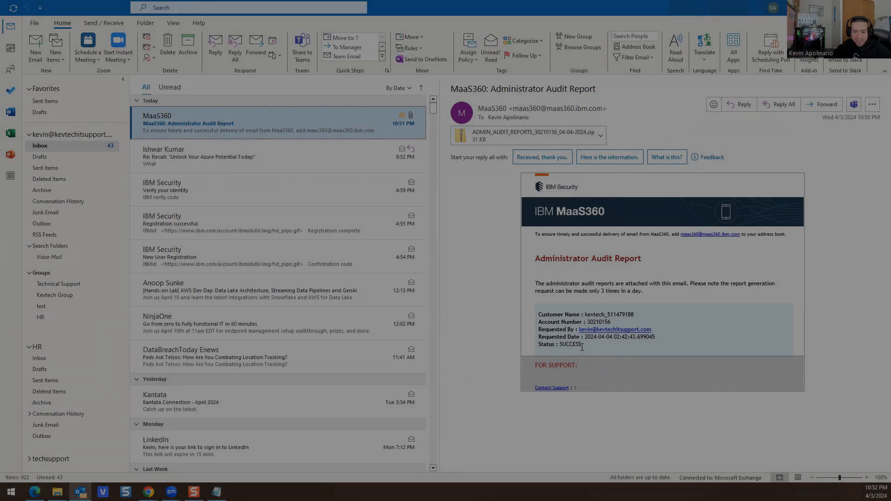
{"action": "left_click_drag", "start_coordinate": [582, 344], "coordinate": [534, 263]}
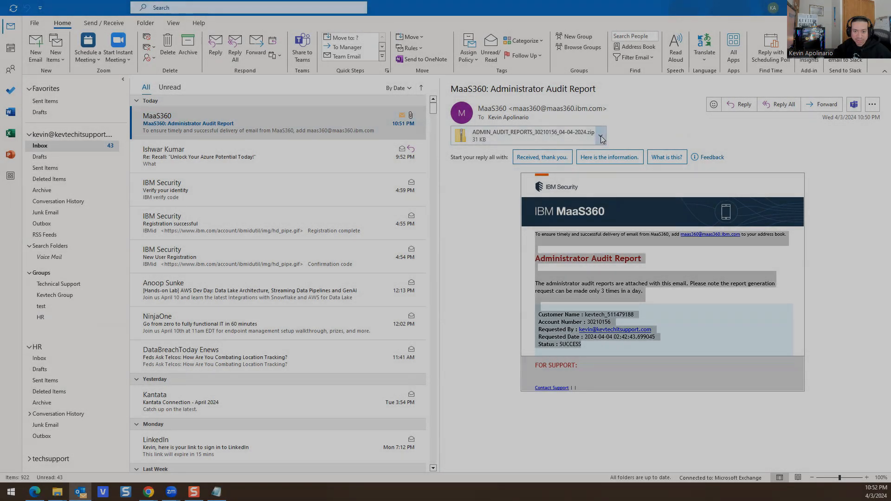
{"action": "right_click", "coordinate": [524, 142]}
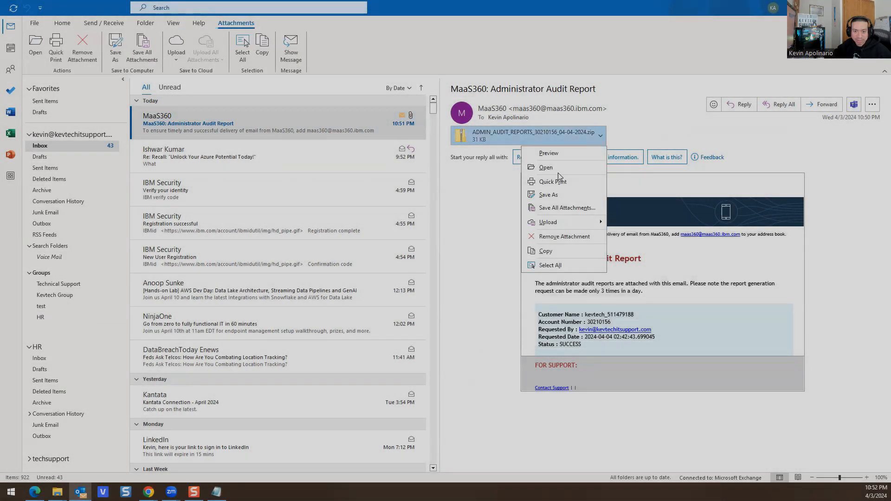
{"action": "left_click", "coordinate": [546, 167]}
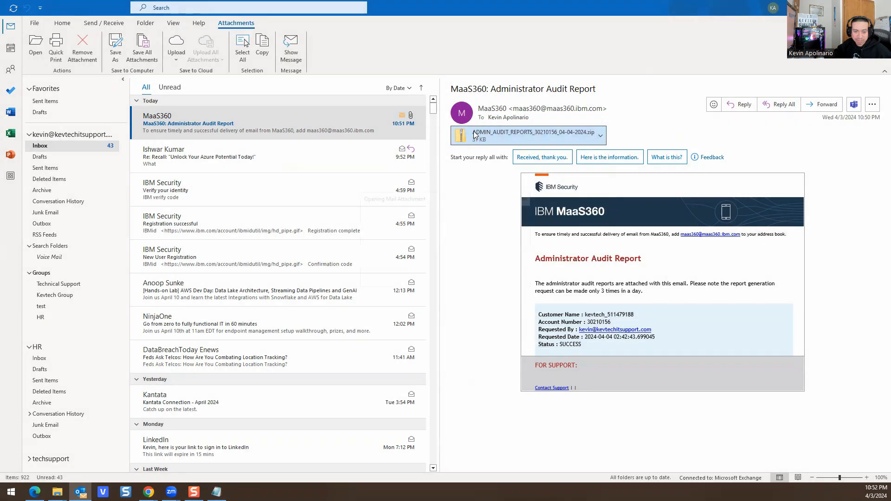
{"action": "left_click", "coordinate": [433, 267]}
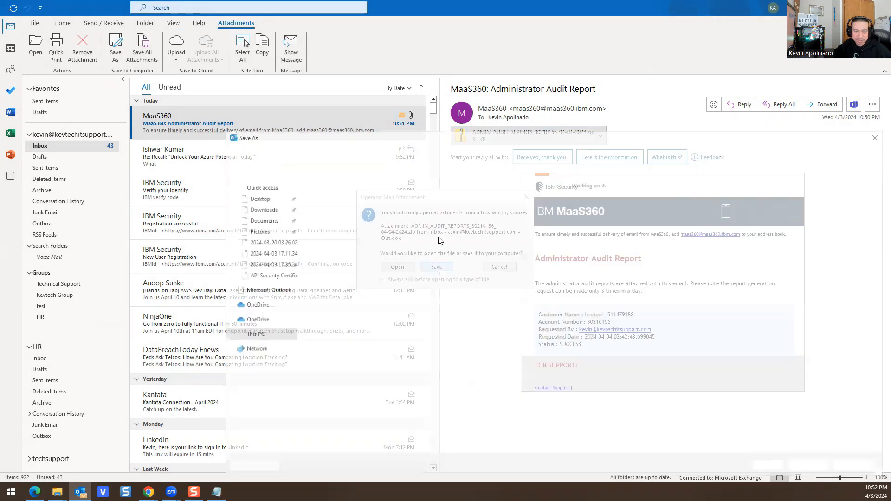
{"action": "scroll", "coordinate": [260, 206], "scroll_direction": "up", "scroll_amount": 2}
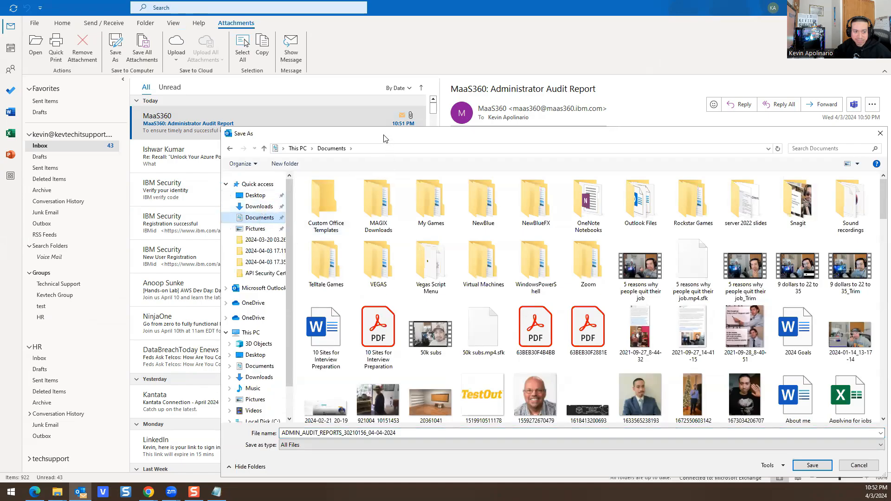
{"action": "left_click_drag", "start_coordinate": [387, 136], "coordinate": [303, 101]}
{"action": "left_click", "coordinate": [185, 175]}
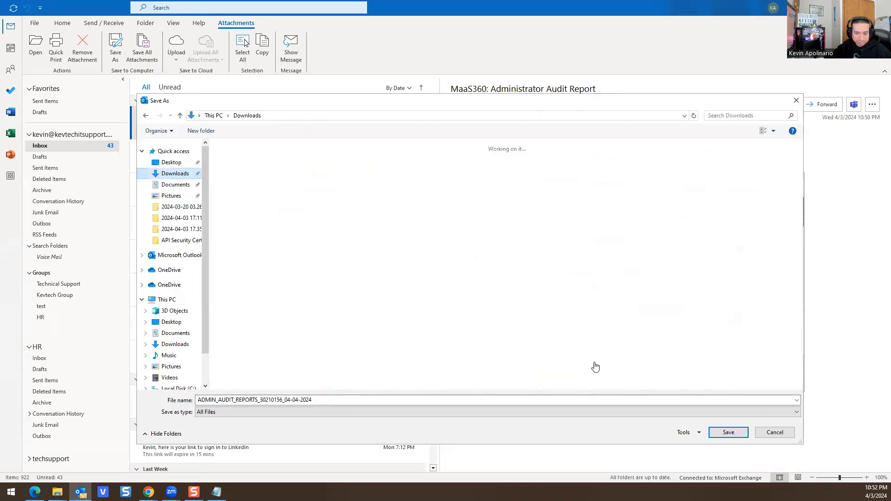
{"action": "left_click", "coordinate": [726, 432]}
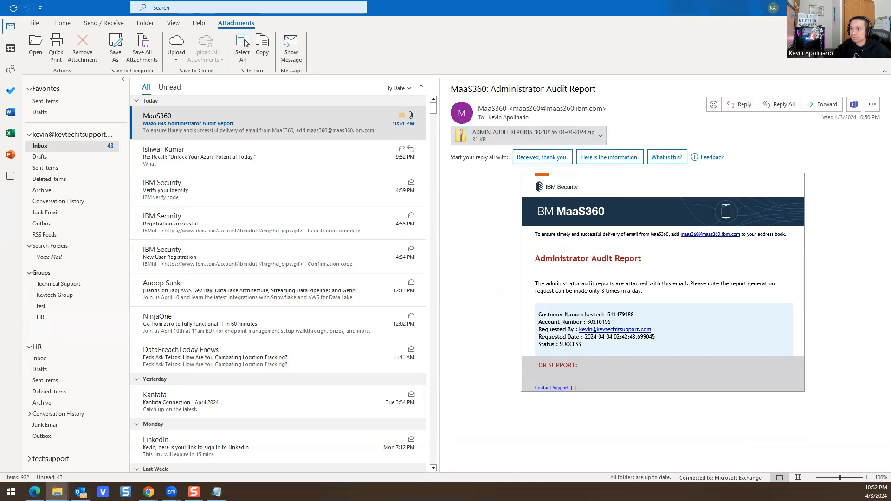
Step: Extract all files from the downloaded audit zip and open LOGIN_SETTINGS_04-04-2024 in Excel
{"action": "right_click", "coordinate": [279, 206]}
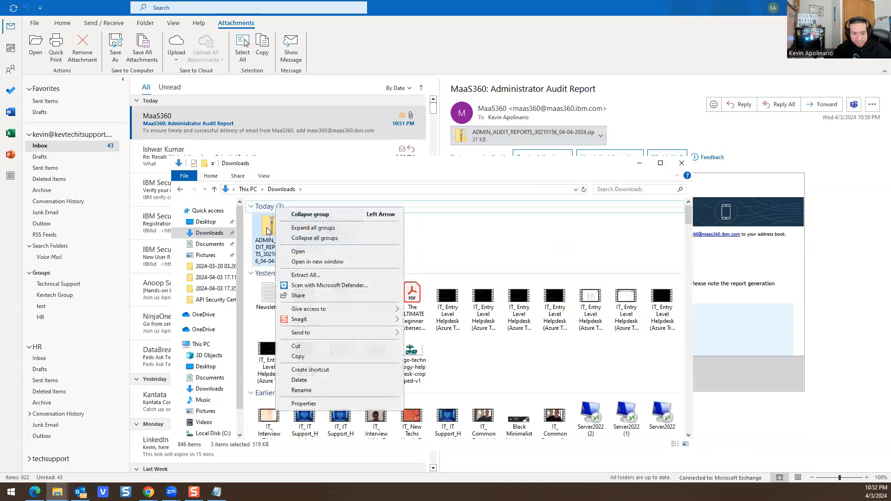
{"action": "left_click", "coordinate": [267, 229]}
{"action": "right_click", "coordinate": [267, 239]}
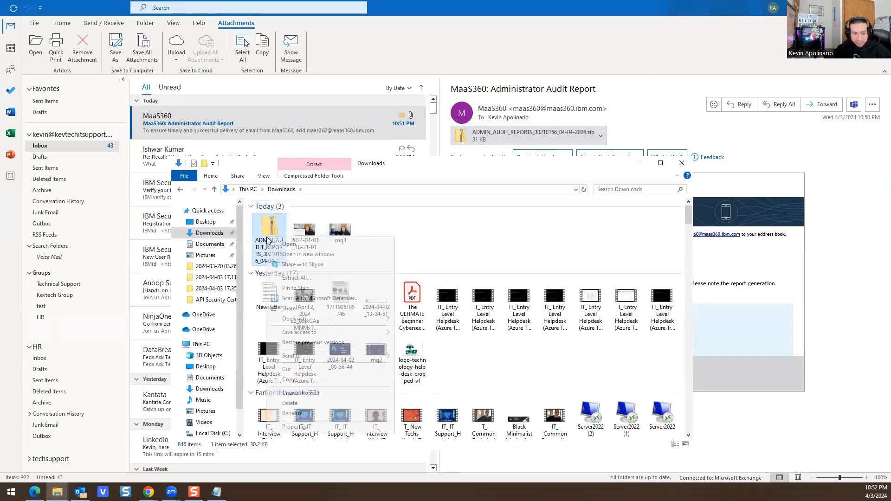
{"action": "left_click", "coordinate": [302, 278]}
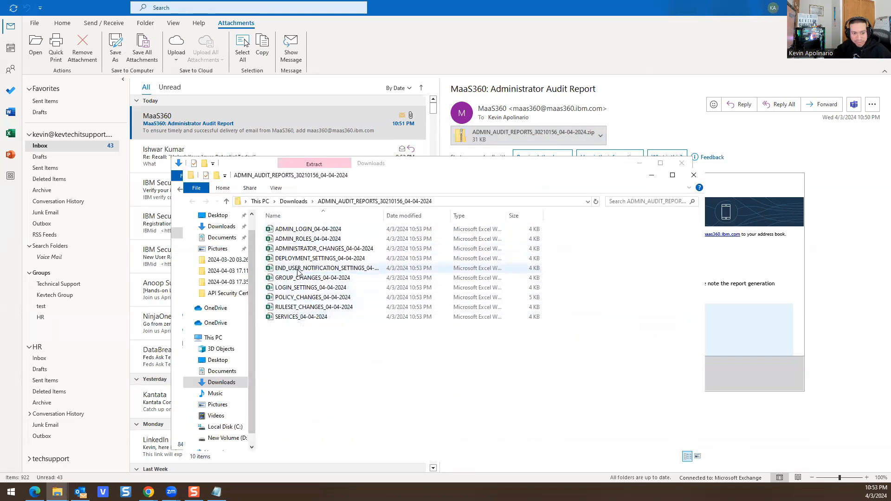
{"action": "left_click", "coordinate": [297, 288]}
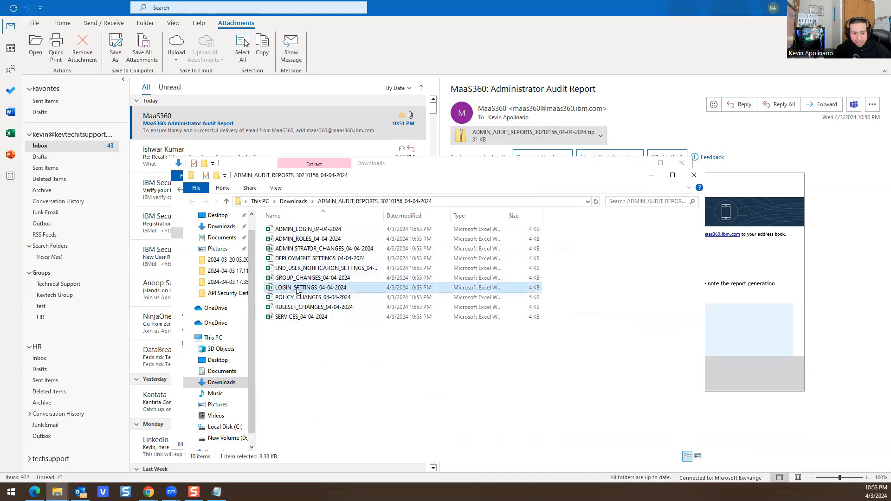
{"action": "double_click", "coordinate": [296, 288]}
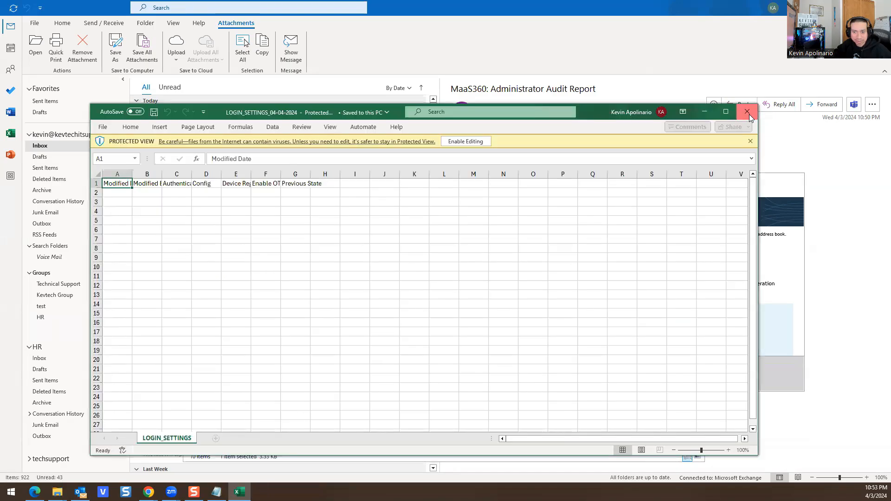
Step: Close the empty LOGIN_SETTINGS report, then review POLICY_CHANGES with the Modified By column widened
{"action": "left_click", "coordinate": [747, 112]}
{"action": "double_click", "coordinate": [290, 298]}
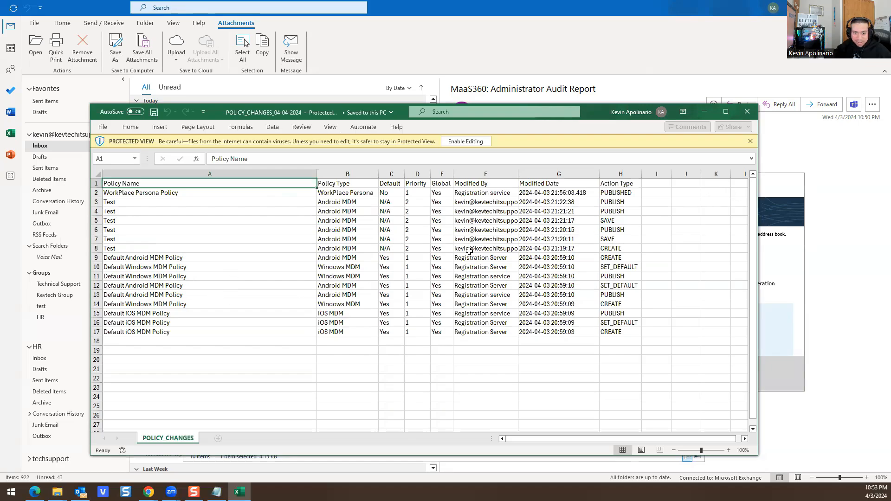
{"action": "left_click_drag", "start_coordinate": [518, 174], "coordinate": [554, 174]}
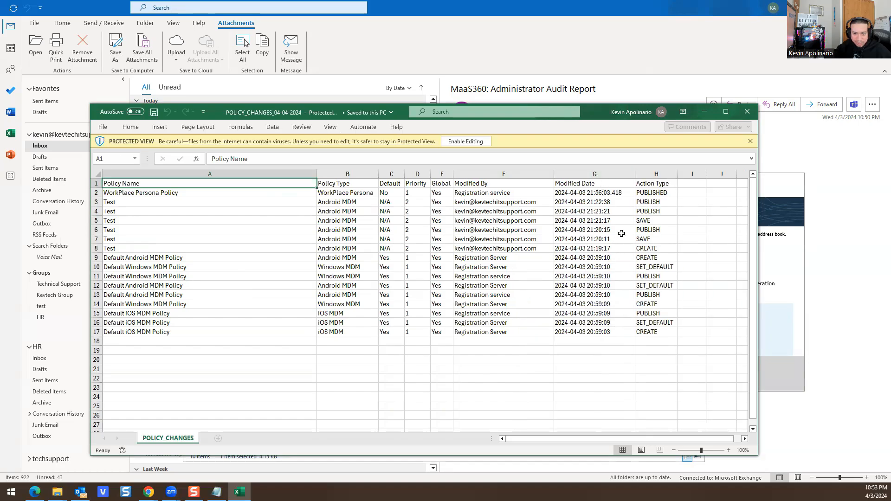
{"action": "left_click", "coordinate": [744, 116]}
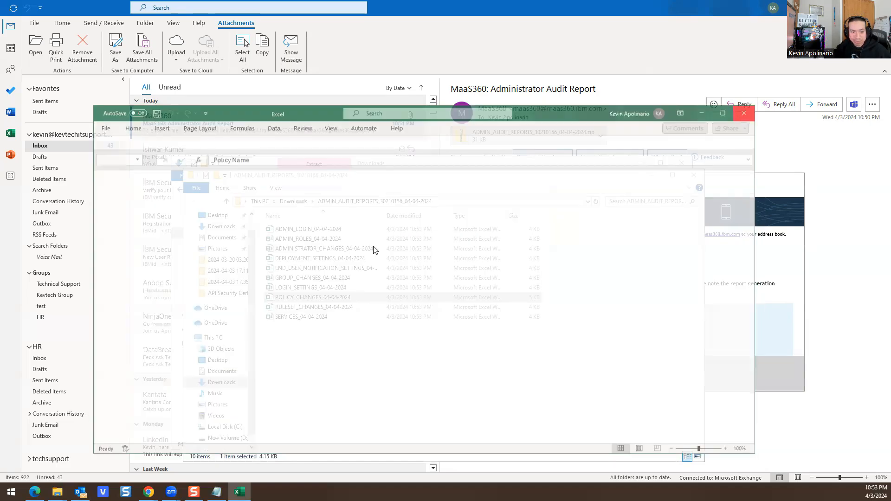
Step: Check the empty ADMINISTRATOR_CHANGES report, then open the ADMIN_LOGIN report
{"action": "left_click", "coordinate": [286, 250]}
{"action": "double_click", "coordinate": [286, 250]}
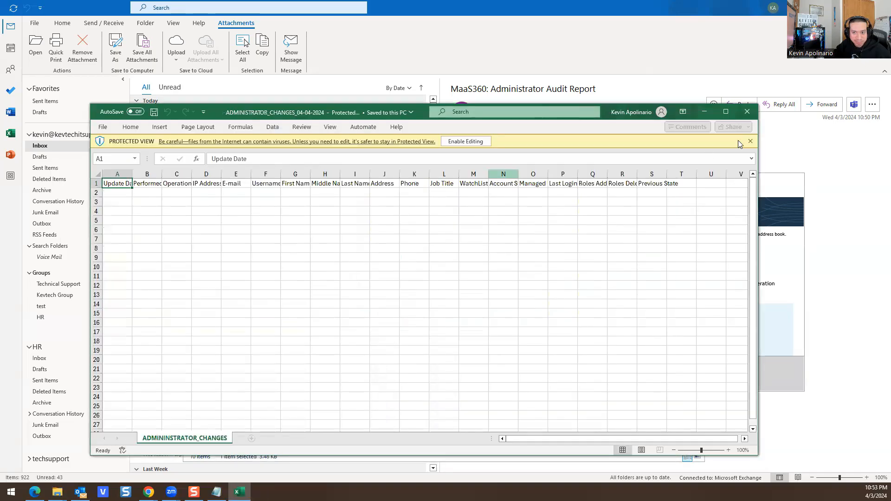
{"action": "left_click", "coordinate": [747, 112]}
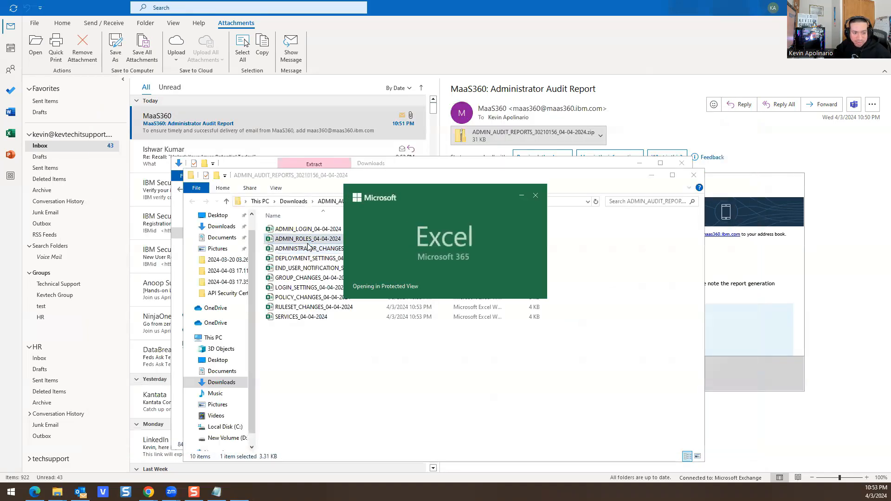
{"action": "left_click", "coordinate": [750, 113]}
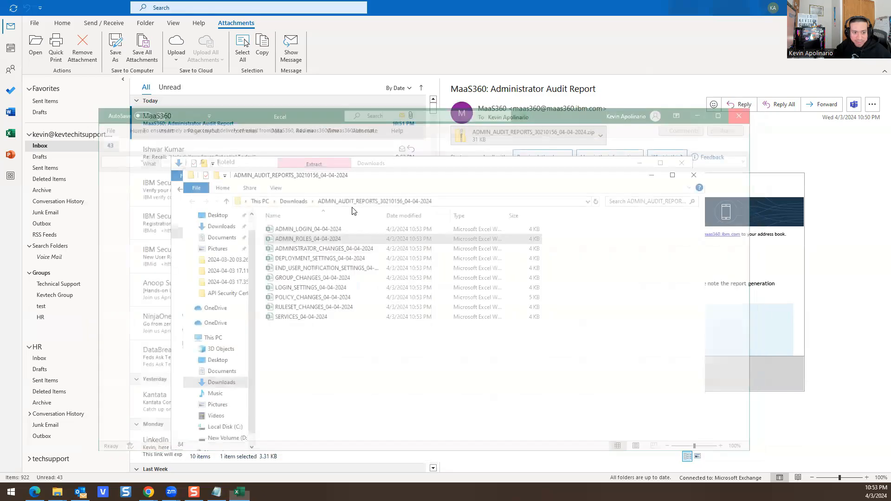
{"action": "double_click", "coordinate": [301, 229]}
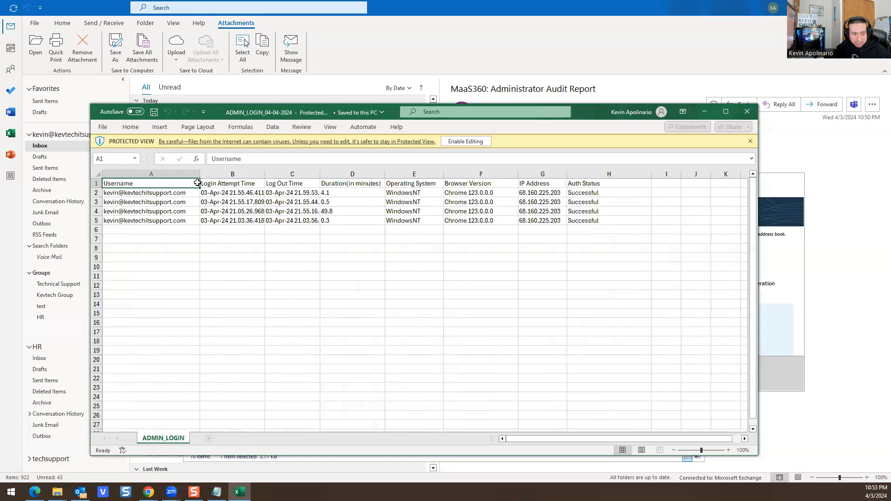
Step: Widen the Username and Login Attempt Time columns in ADMIN_LOGIN, check the operating system, then close it
{"action": "left_click_drag", "start_coordinate": [200, 172], "coordinate": [215, 173]}
{"action": "left_click_drag", "start_coordinate": [279, 174], "coordinate": [296, 174]}
{"action": "left_click", "coordinate": [436, 194]}
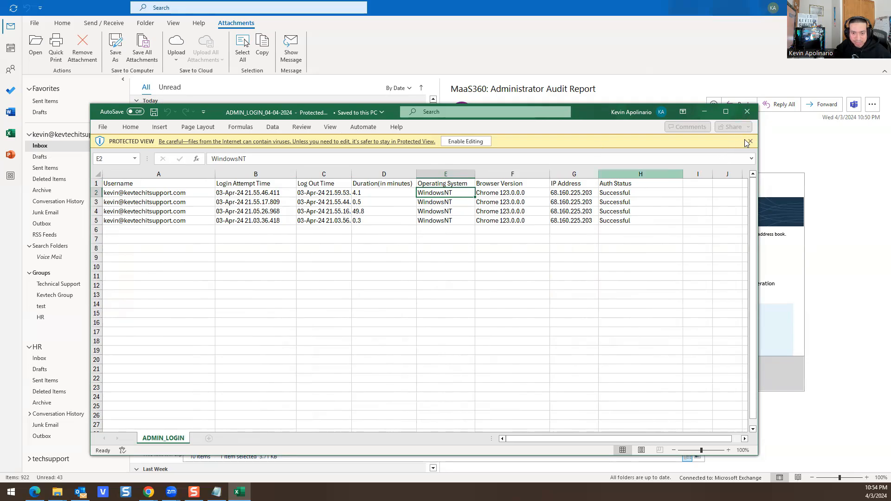
{"action": "left_click", "coordinate": [746, 111]}
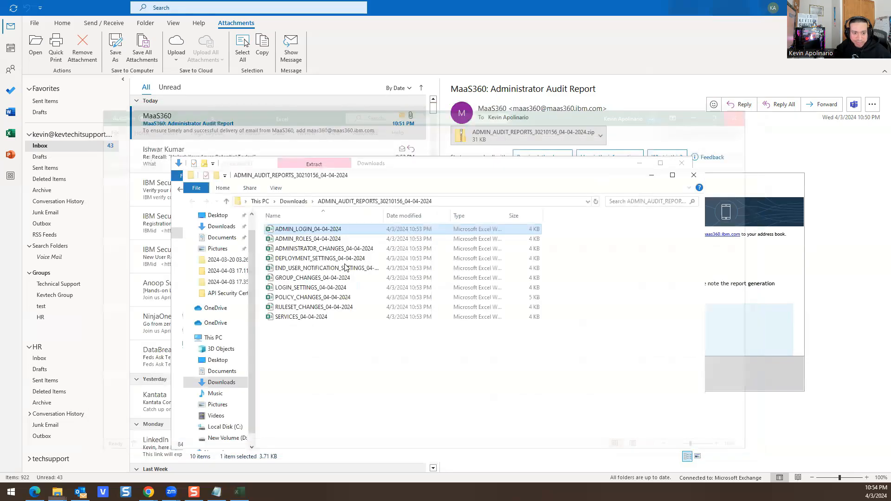
Step: Open and close the ADMINISTRATOR_CHANGES, DEPLOYMENT_SETTINGS and END_USER_NOTIFICATION_SETTINGS reports
{"action": "left_click", "coordinate": [296, 251]}
{"action": "double_click", "coordinate": [295, 250]}
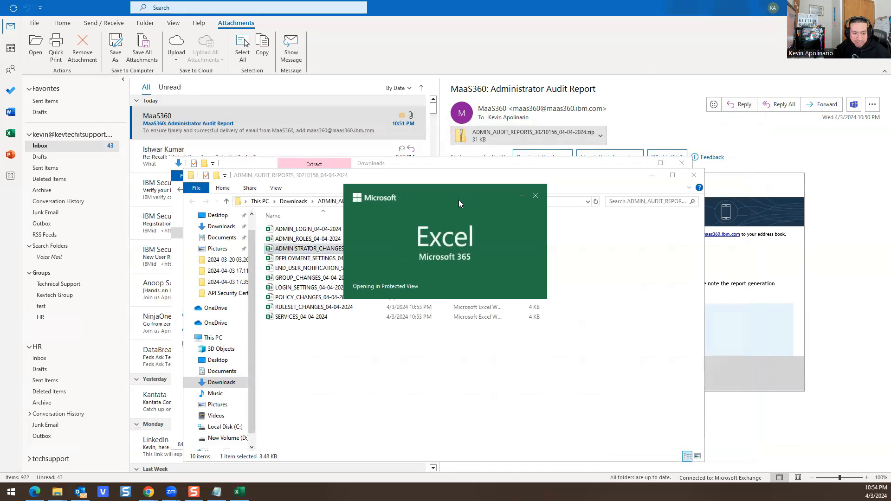
{"action": "left_click", "coordinate": [746, 111]}
{"action": "left_click", "coordinate": [344, 260]}
{"action": "double_click", "coordinate": [344, 260]}
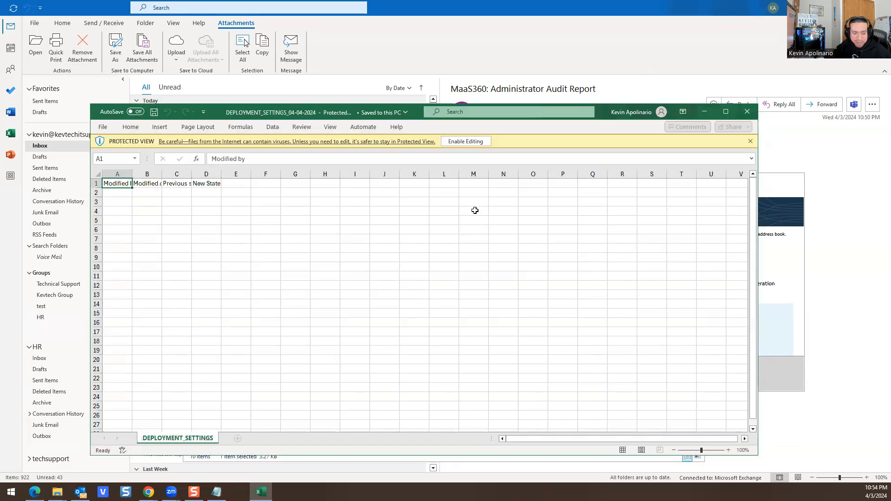
{"action": "left_click", "coordinate": [747, 111]}
{"action": "double_click", "coordinate": [302, 269]}
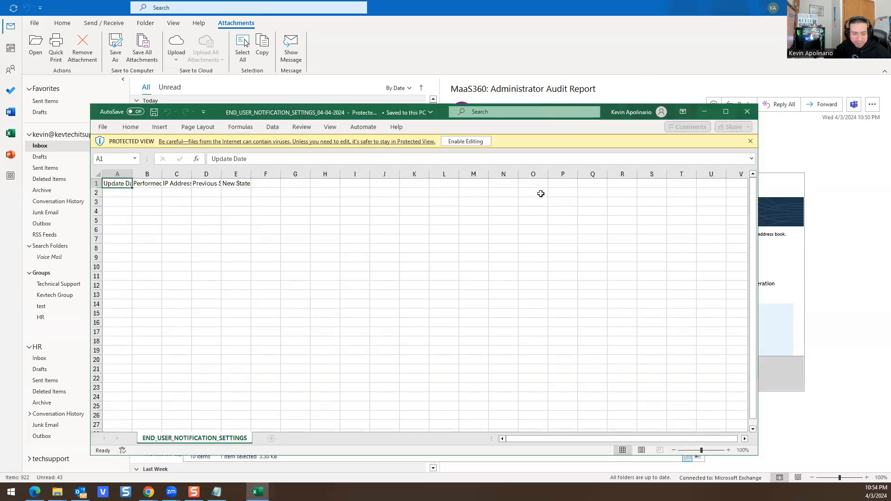
{"action": "left_click", "coordinate": [746, 112]}
Step: Review GROUP_CHANGES: full group name, change details and Is Private value, then close it
{"action": "double_click", "coordinate": [310, 278]}
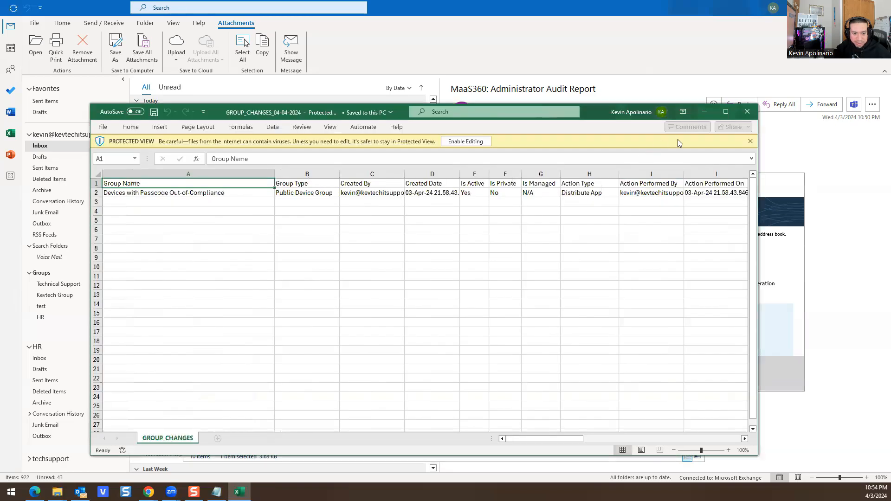
{"action": "left_click", "coordinate": [150, 194]}
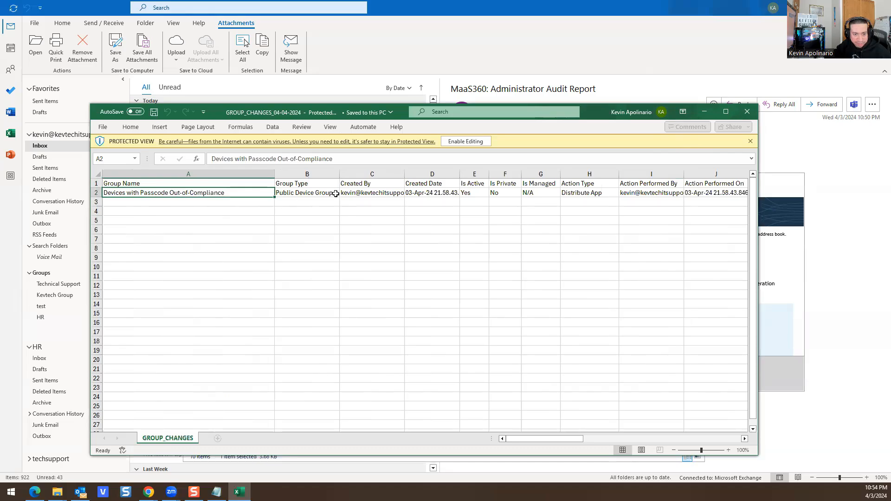
{"action": "left_click", "coordinate": [429, 195]}
{"action": "left_click", "coordinate": [500, 186]}
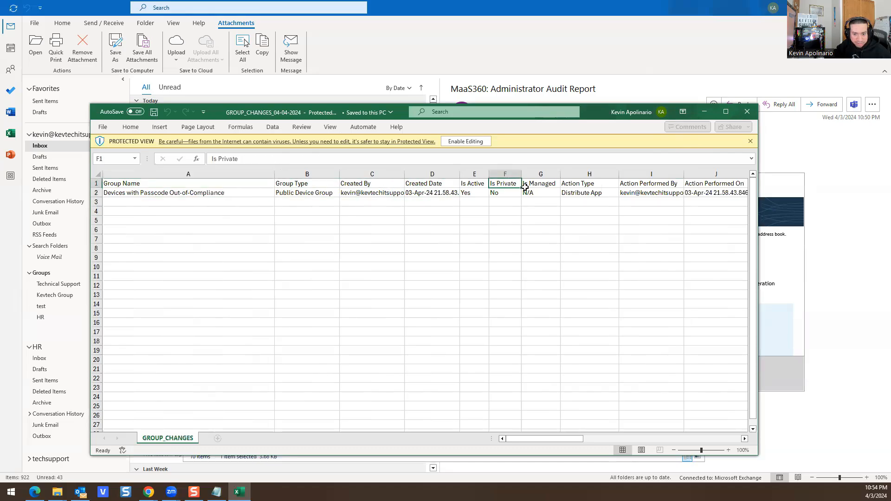
{"action": "left_click", "coordinate": [740, 115]}
{"action": "left_click", "coordinate": [300, 289]}
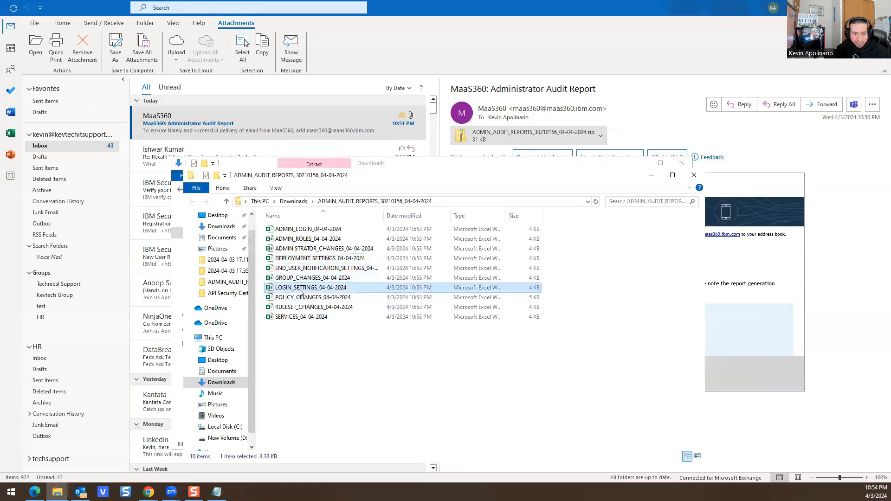
Step: Open and close the LOGIN_SETTINGS, POLICY_CHANGES and RULESET_CHANGES reports
{"action": "double_click", "coordinate": [299, 289]}
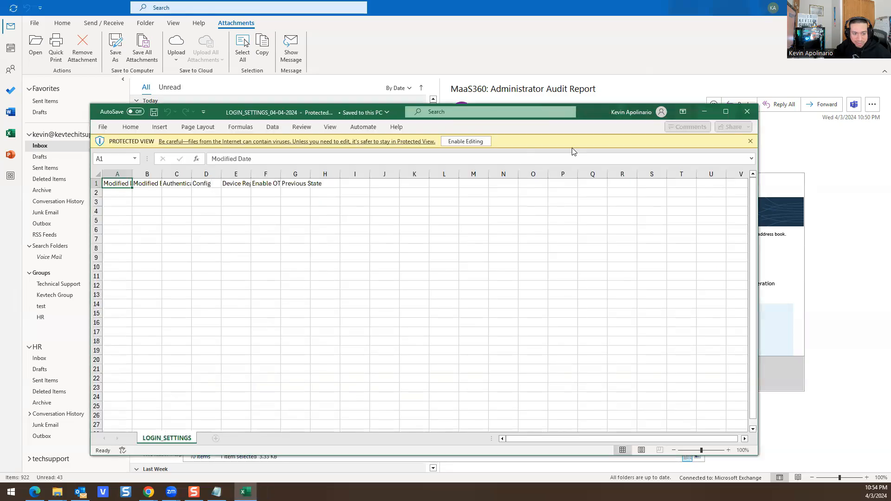
{"action": "left_click", "coordinate": [735, 114]}
{"action": "double_click", "coordinate": [306, 297]}
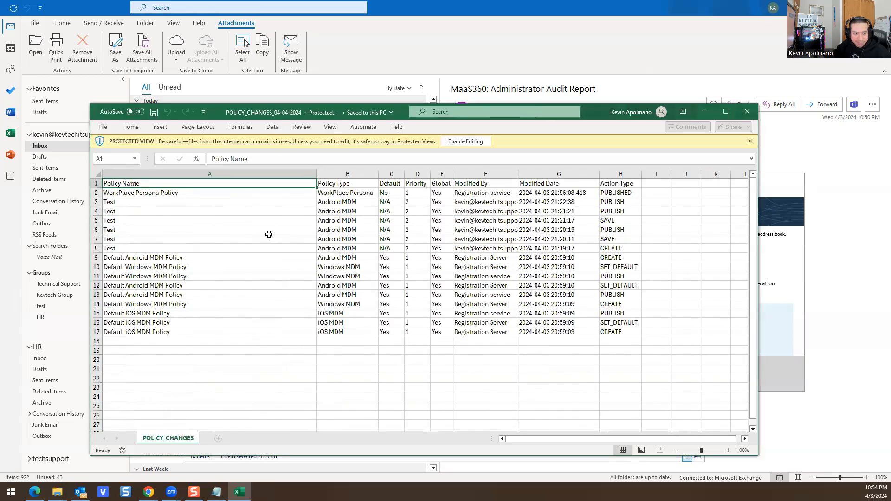
{"action": "left_click", "coordinate": [746, 111]}
{"action": "left_click", "coordinate": [313, 307]}
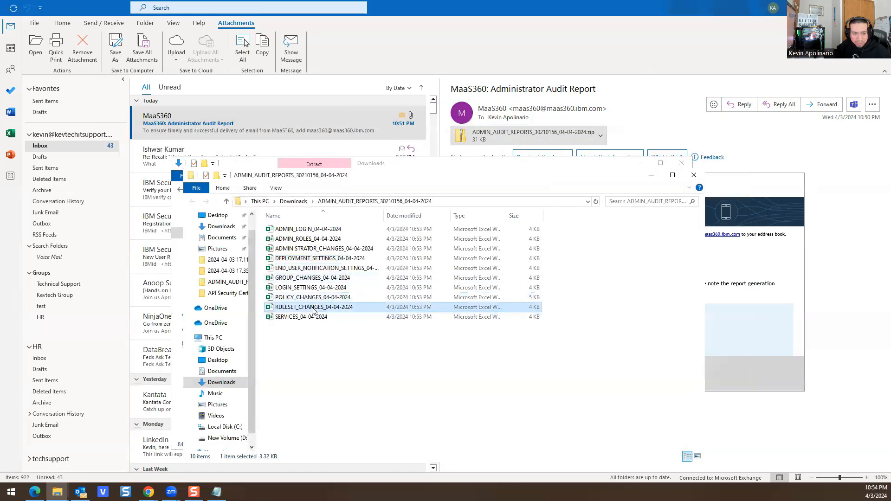
{"action": "double_click", "coordinate": [313, 308]}
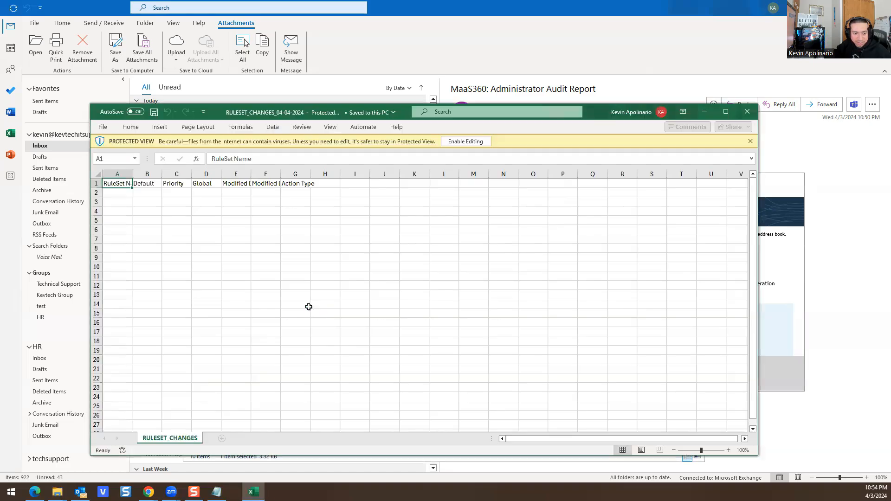
{"action": "left_click", "coordinate": [747, 111]}
Step: Review SERVICES with the Performed By column widened and the MDM description read, then close it
{"action": "double_click", "coordinate": [295, 317]}
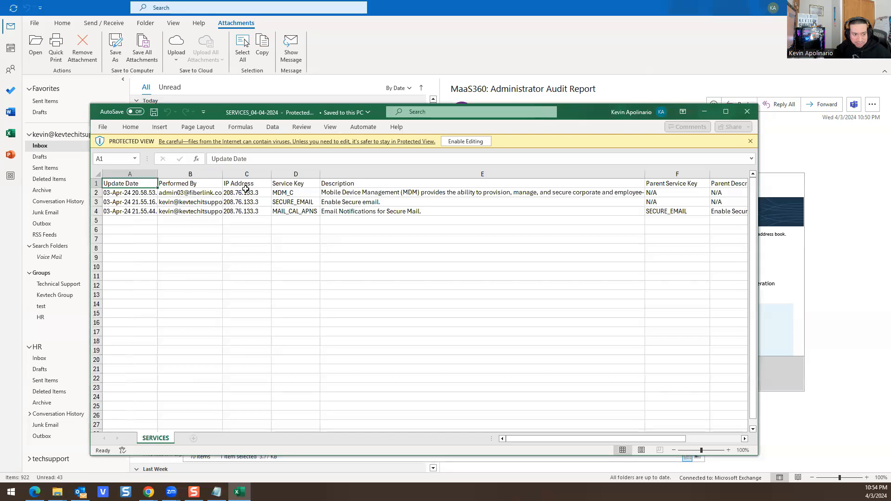
{"action": "left_click", "coordinate": [193, 193]}
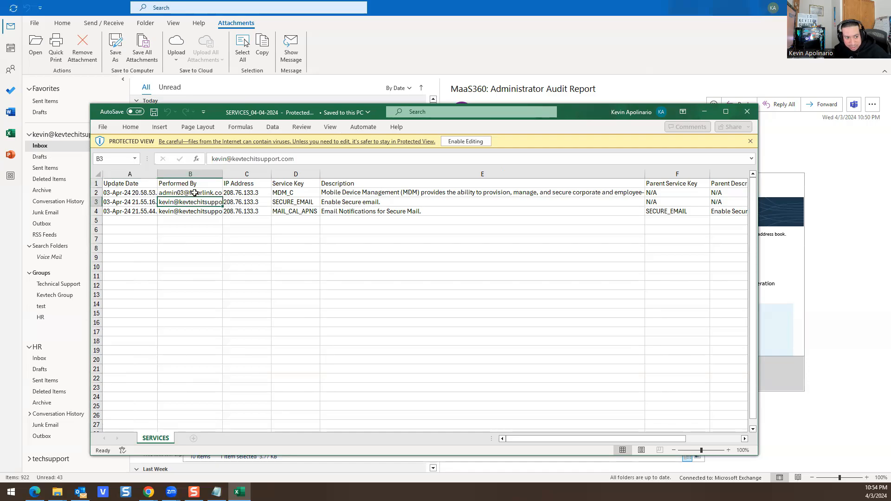
{"action": "left_click_drag", "start_coordinate": [222, 171], "coordinate": [257, 171]}
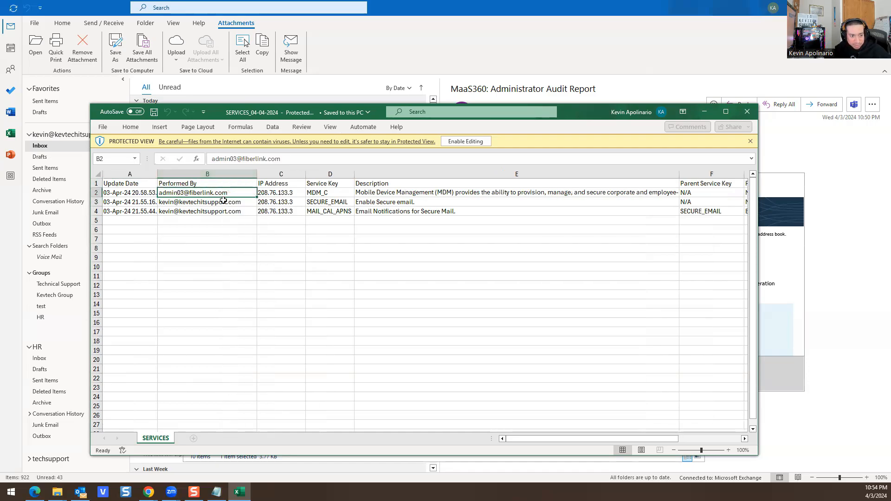
{"action": "left_click", "coordinate": [436, 195]}
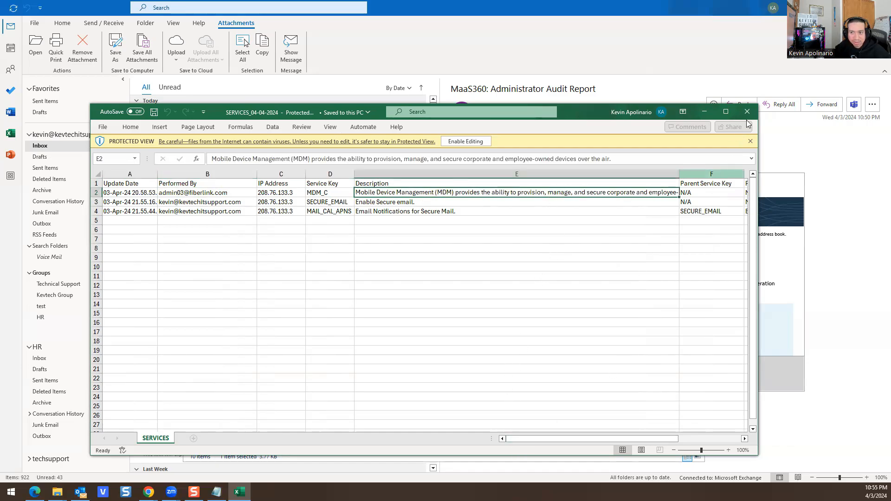
{"action": "key", "text": "alt+F4"}
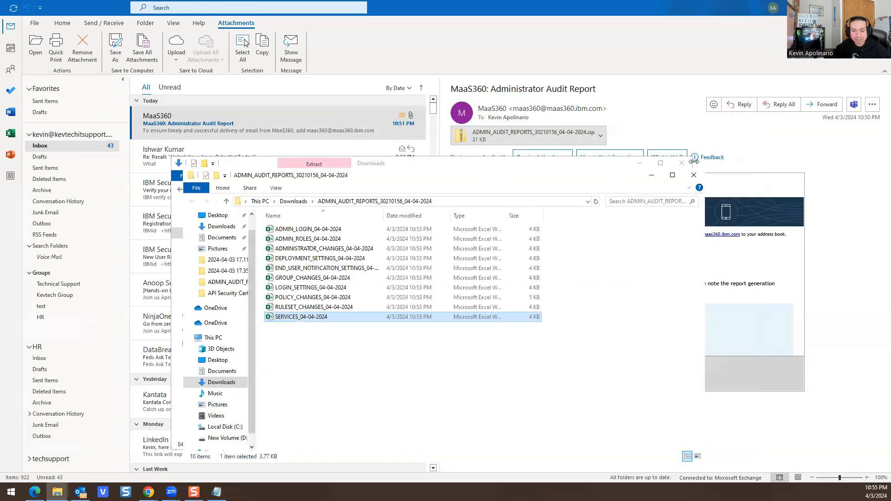